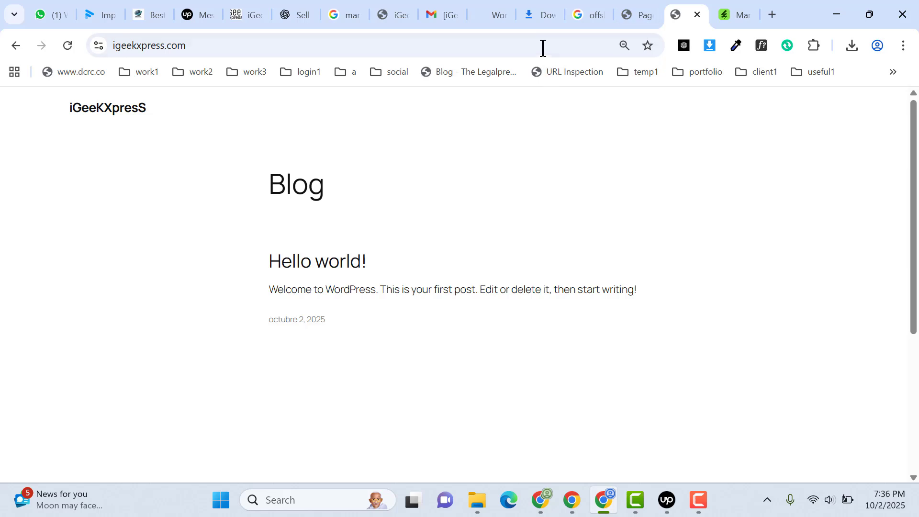
{"action": "left_click", "coordinate": [543, 48]}
{"action": "left_click", "coordinate": [542, 48]}
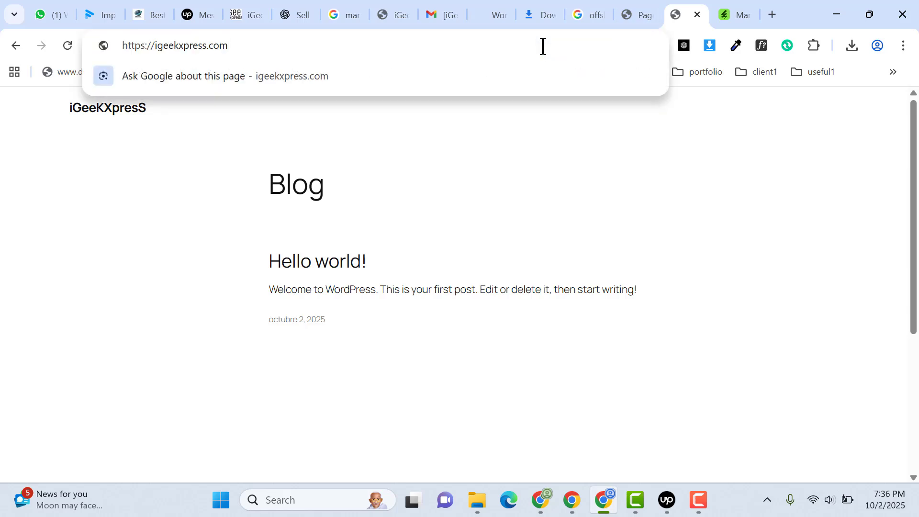
{"action": "key", "text": "Down"}
{"action": "type", "text": "/"}
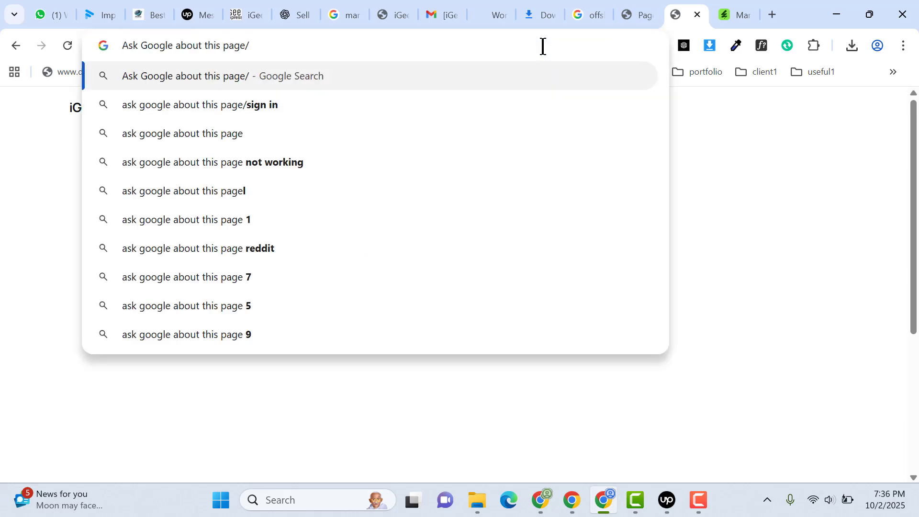
{"action": "key", "text": "BackSpace"}
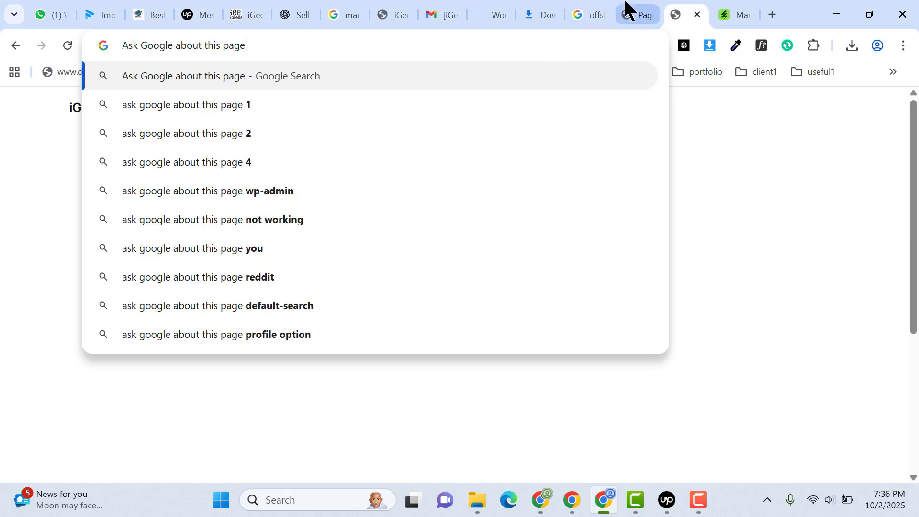
- Open the site's WordPress admin dashboard at igeekxpress.com/wp-admin/
{"action": "key", "text": "ctrl+a"}
{"action": "type", "text": "i"}
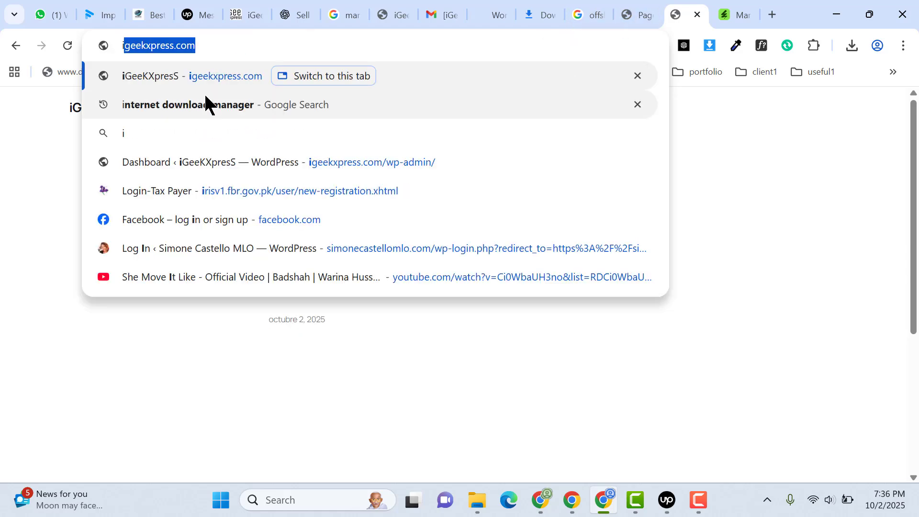
{"action": "key", "text": "Right"}
{"action": "type", "text": "/"}
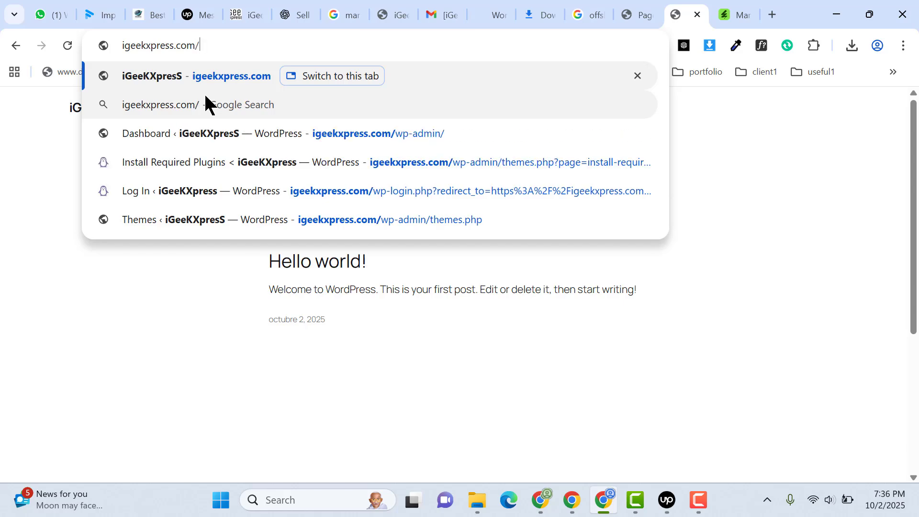
{"action": "type", "text": "wp-a"}
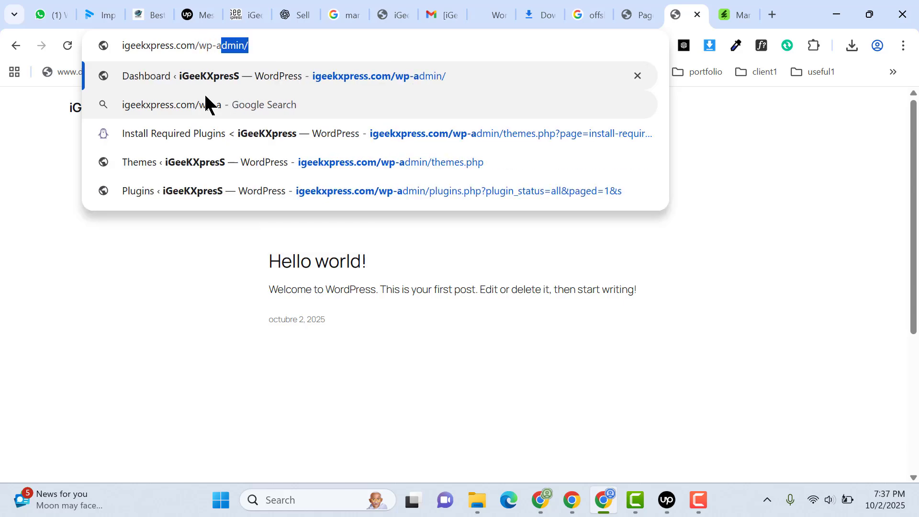
{"action": "key", "text": "Return"}
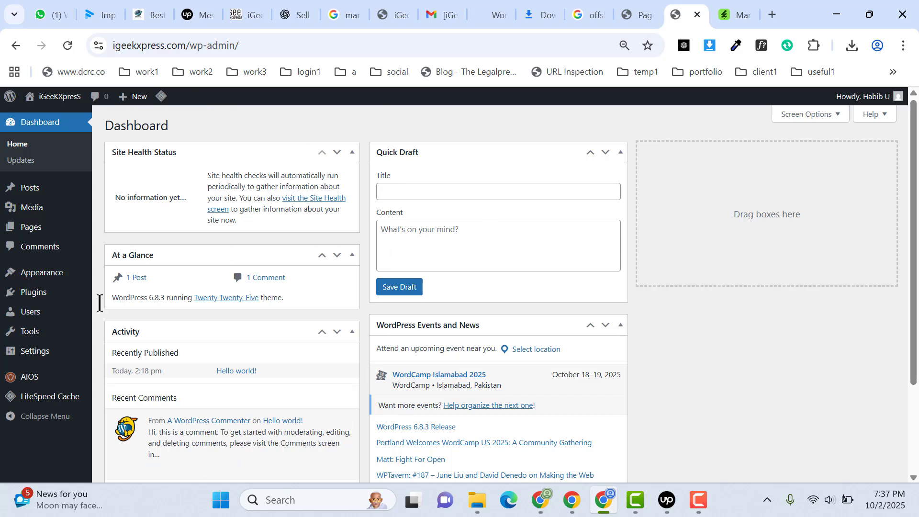
- Open the list of installed plugins and look for the Classic Editor + plugin
{"action": "left_click", "coordinate": [57, 297]}
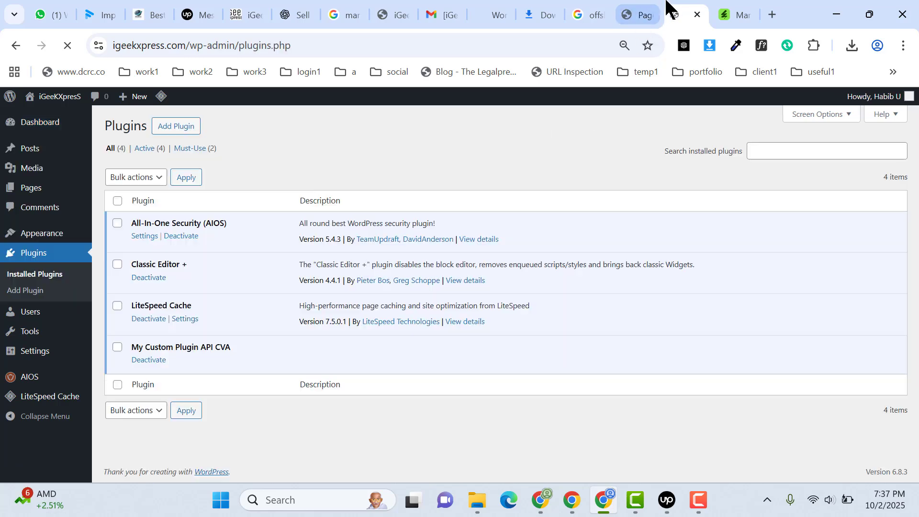
{"action": "left_click_drag", "start_coordinate": [667, 2], "coordinate": [714, 7]}
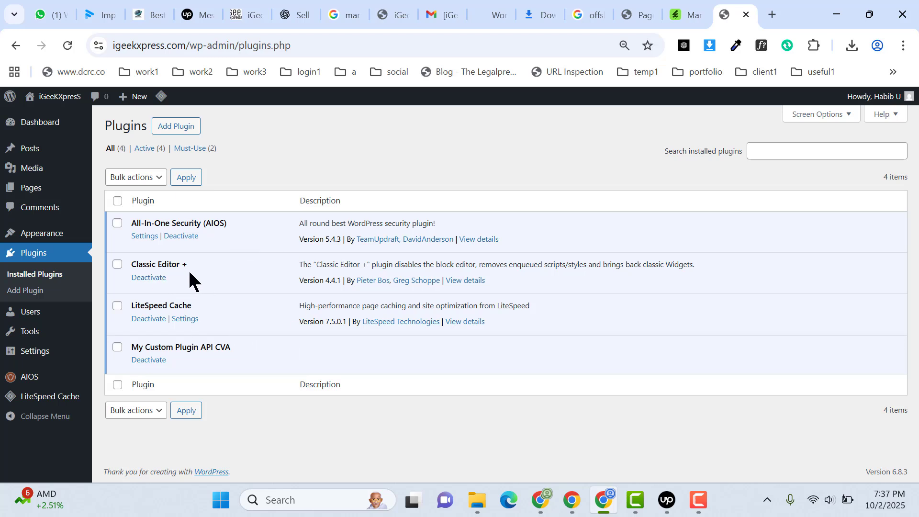
{"action": "left_click_drag", "start_coordinate": [190, 267], "coordinate": [161, 268]}
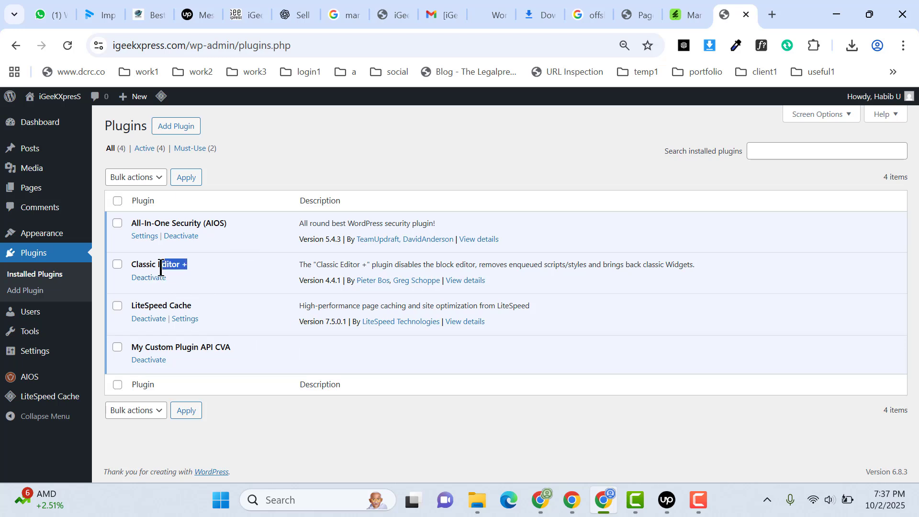
{"action": "left_click", "coordinate": [335, 159]}
- Search the plugins to add for "elementor" and install the Elementor Website Builder plugin
{"action": "left_click", "coordinate": [178, 125]}
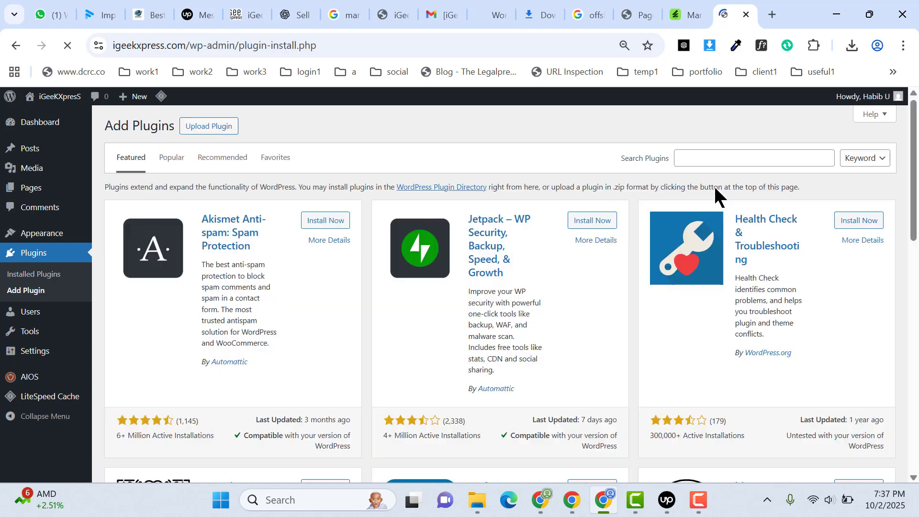
{"action": "left_click", "coordinate": [735, 158]}
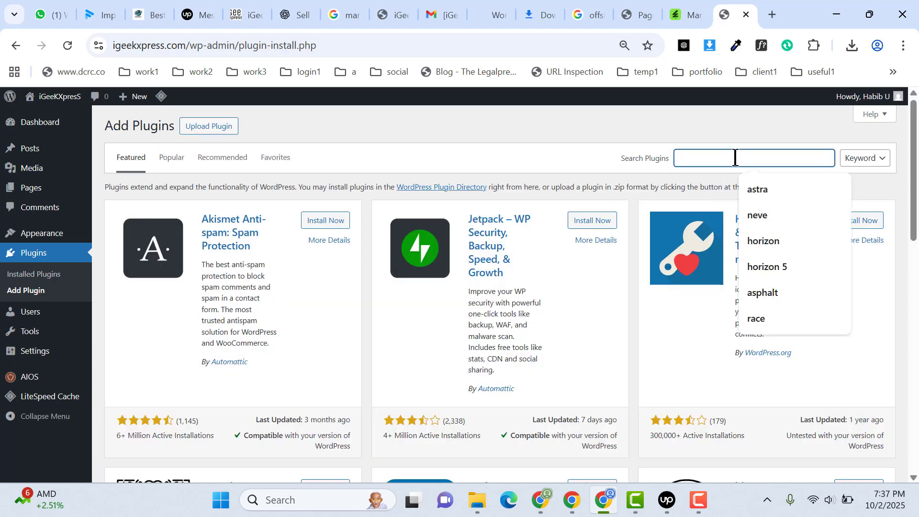
{"action": "type", "text": "elementor"}
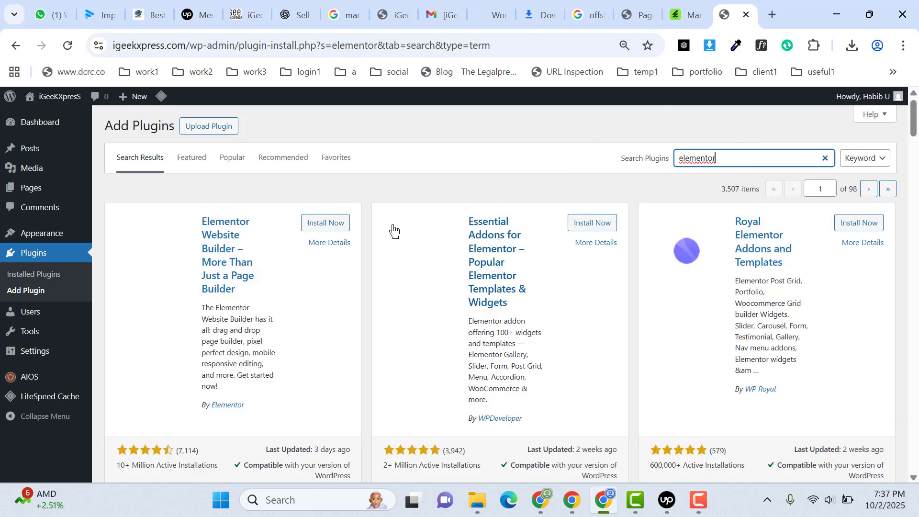
{"action": "left_click", "coordinate": [335, 224]}
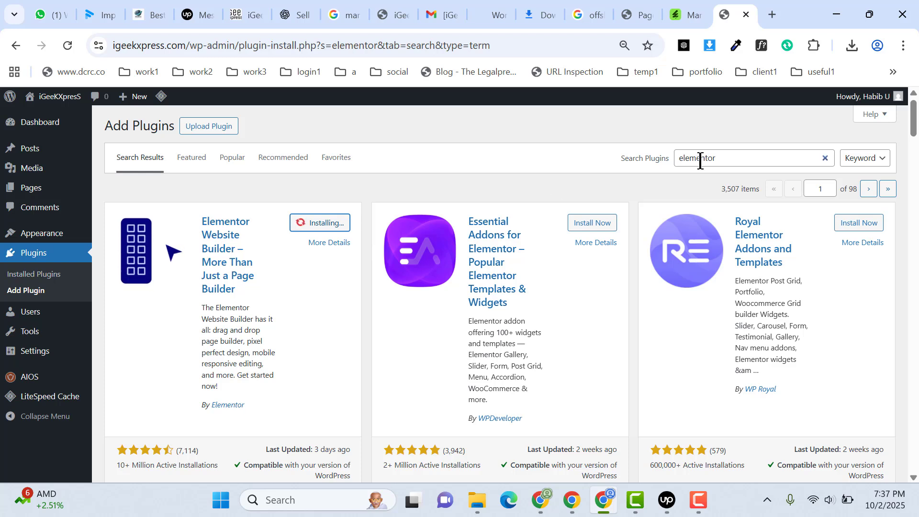
- Search the plugins to add for "woocommerce", then install and activate the WooCommerce plugin
{"action": "left_click_drag", "start_coordinate": [735, 154], "coordinate": [530, 154]}
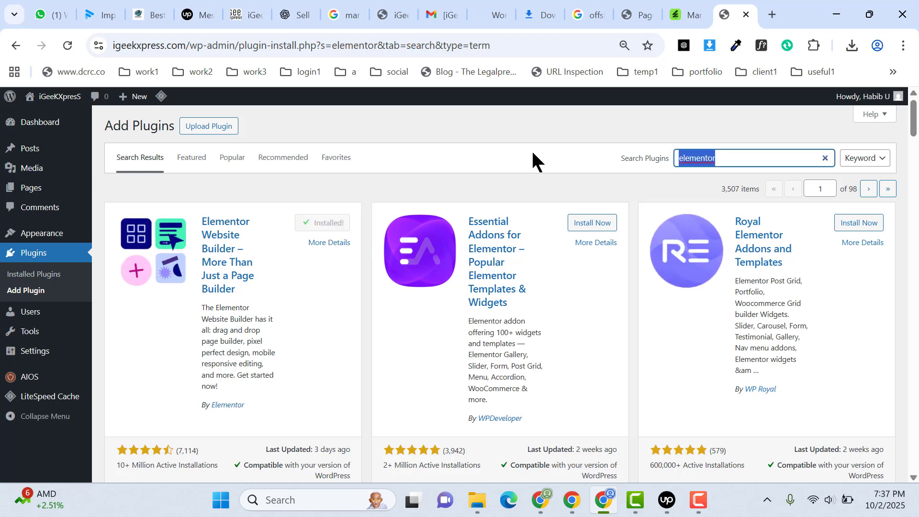
{"action": "type", "text": "woocomm"}
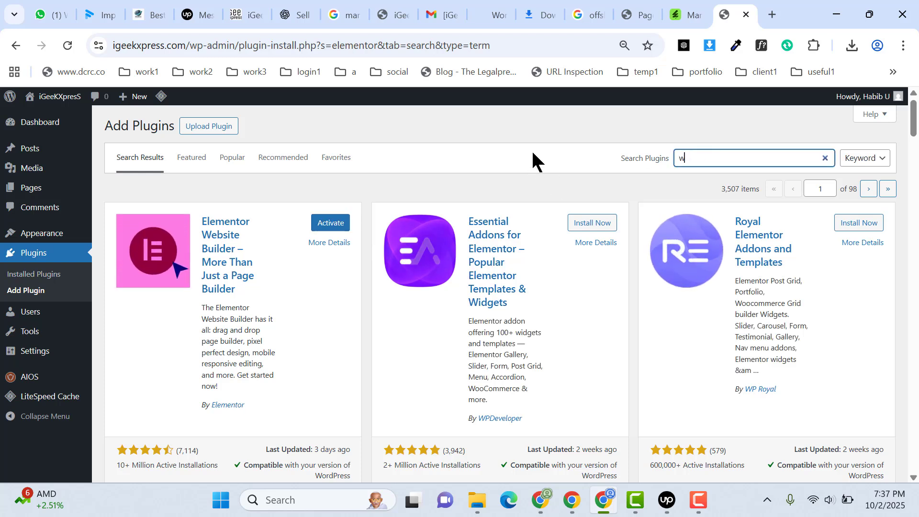
{"action": "type", "text": "erce"}
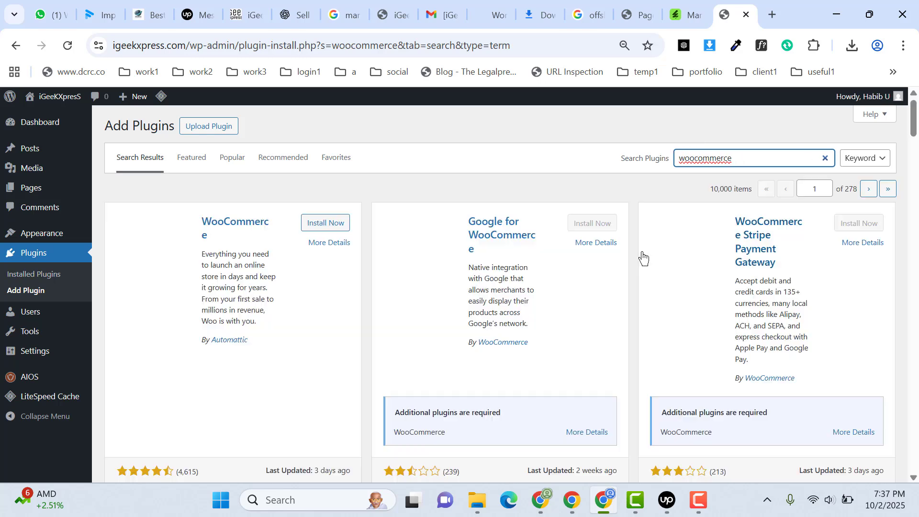
{"action": "left_click", "coordinate": [325, 224]}
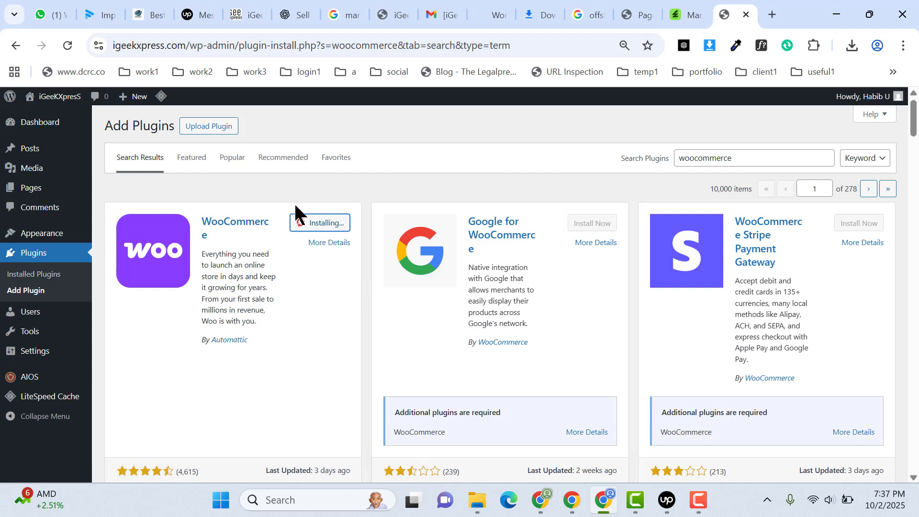
{"action": "left_click", "coordinate": [321, 222]}
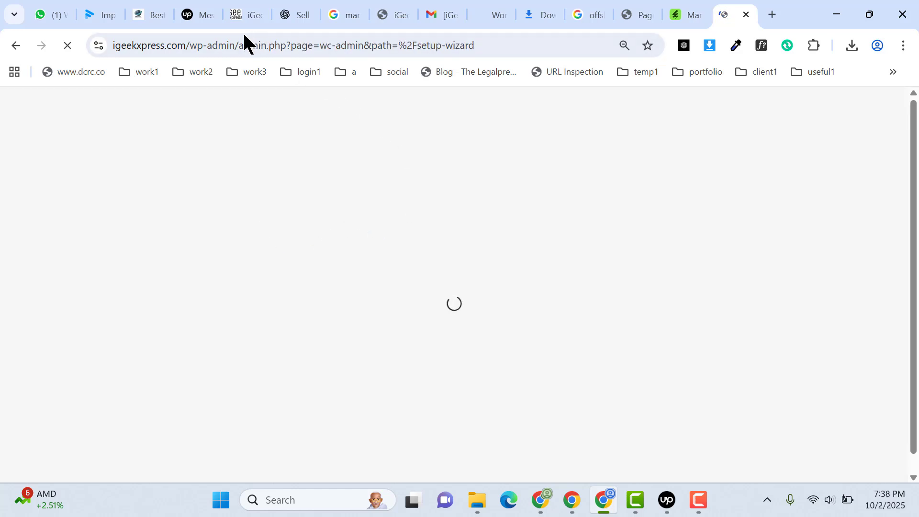
- Leave the WooCommerce setup wizard and go back to the wp-admin dashboard
{"action": "left_click_drag", "start_coordinate": [239, 45], "coordinate": [630, 95]}
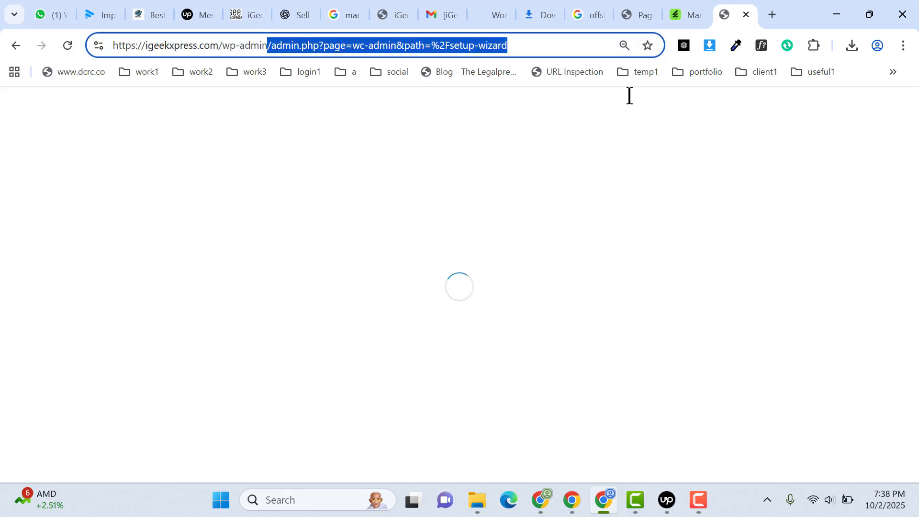
{"action": "key", "text": "BackSpace"}
{"action": "key", "text": "Return"}
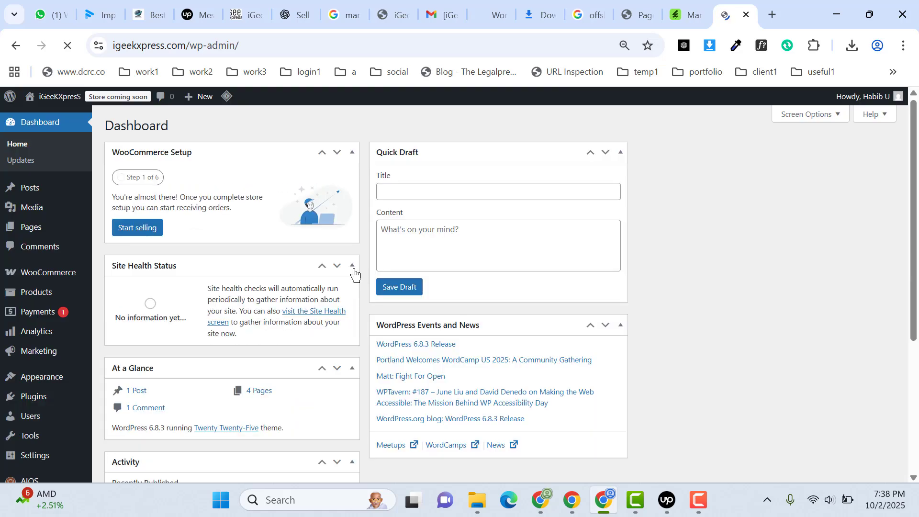
- Activate the Elementor plugin from the list of installed plugins
{"action": "scroll", "coordinate": [106, 309], "scroll_direction": "down", "scroll_amount": 3}
{"action": "left_click", "coordinate": [34, 342]}
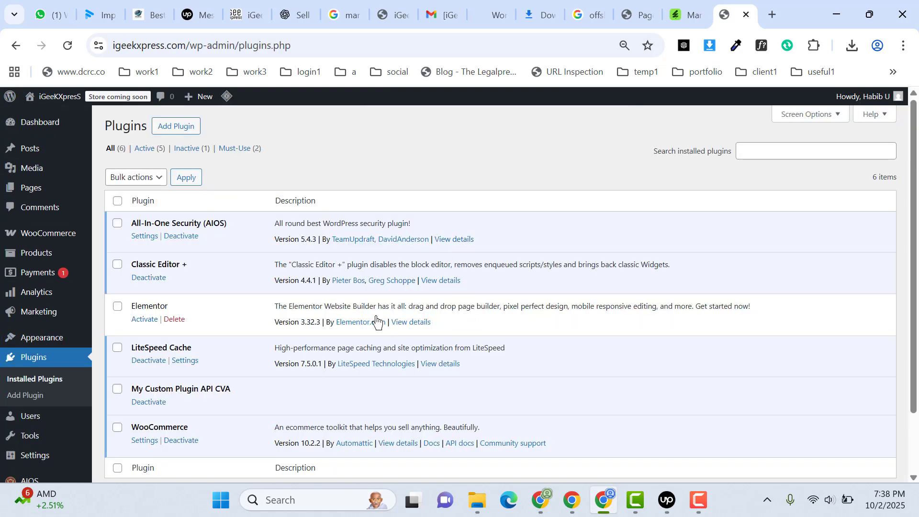
{"action": "left_click", "coordinate": [144, 319]}
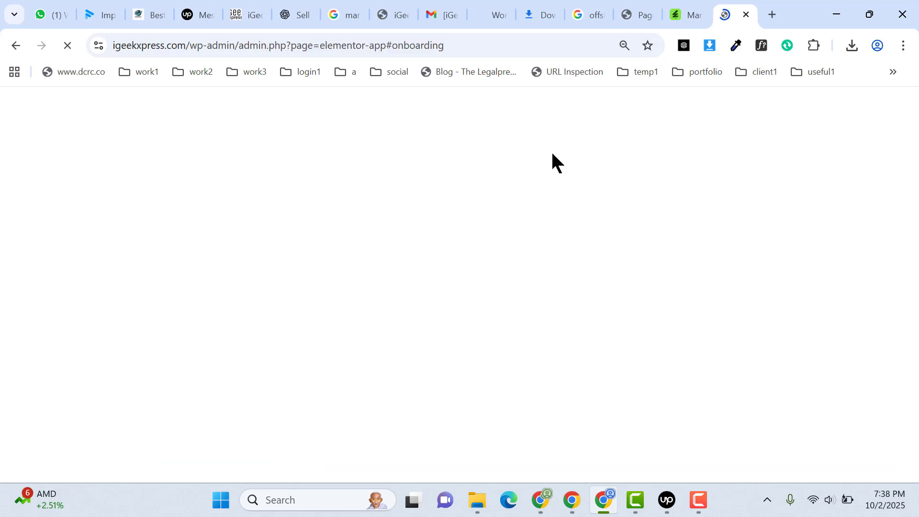
- Leave the Elementor onboarding without setting it up and go back to the wp-admin dashboard
{"action": "left_click_drag", "start_coordinate": [240, 45], "coordinate": [477, 45]}
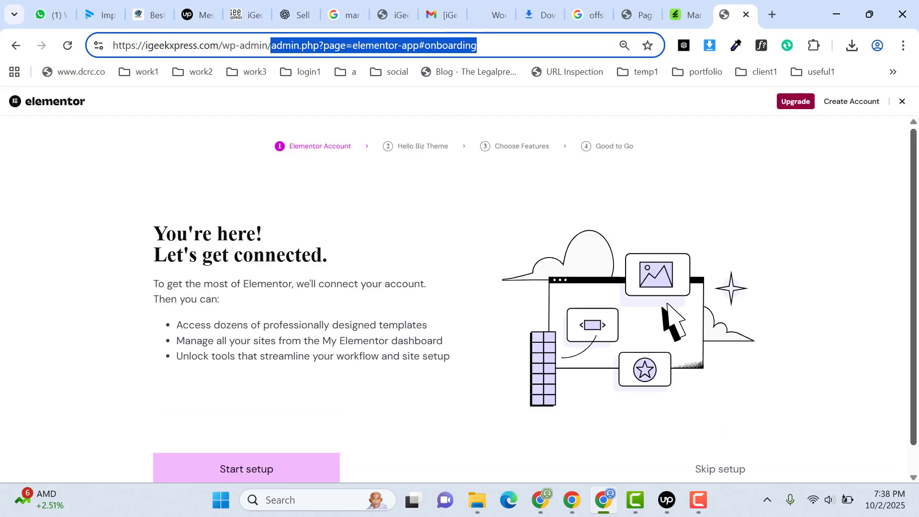
{"action": "key", "text": "BackSpace"}
{"action": "key", "text": "Return"}
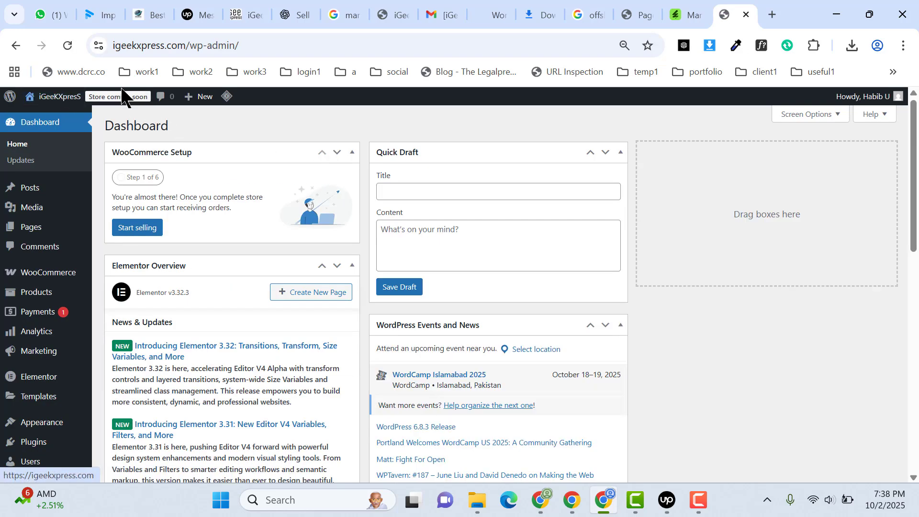
- Set the WooCommerce site visibility to Live and save the changes
{"action": "left_click", "coordinate": [119, 96]}
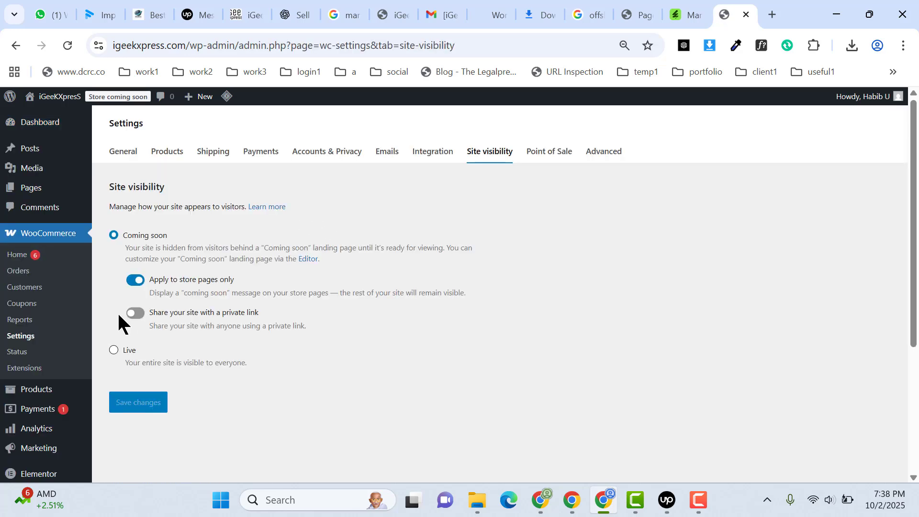
{"action": "left_click", "coordinate": [114, 350]}
{"action": "left_click", "coordinate": [138, 339]}
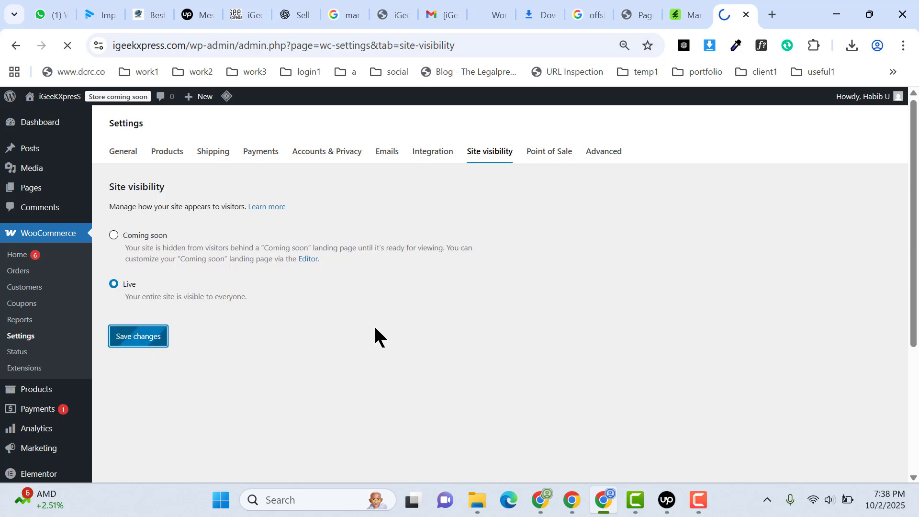
- Open the WordPress permalink settings and check which permalink structure is selected
{"action": "scroll", "coordinate": [112, 328], "scroll_direction": "down", "scroll_amount": 4}
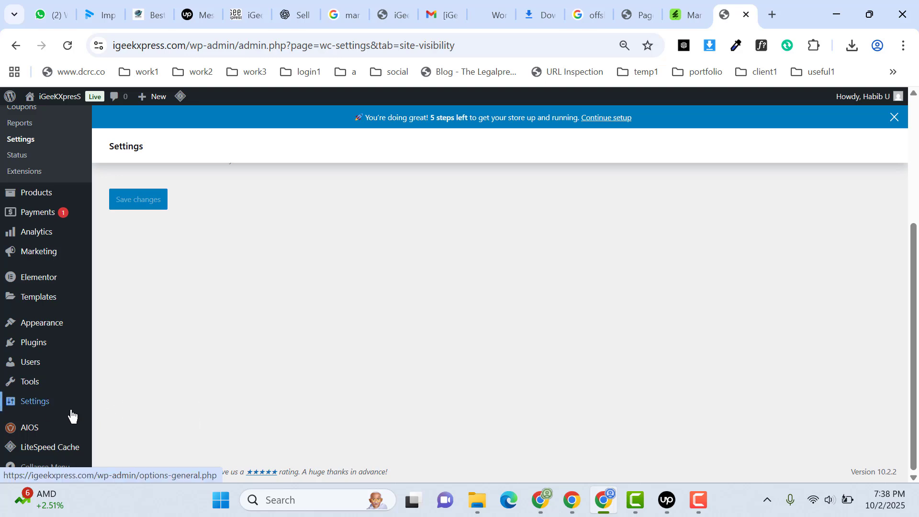
{"action": "mouse_move", "coordinate": [59, 408]}
{"action": "left_click", "coordinate": [126, 396]}
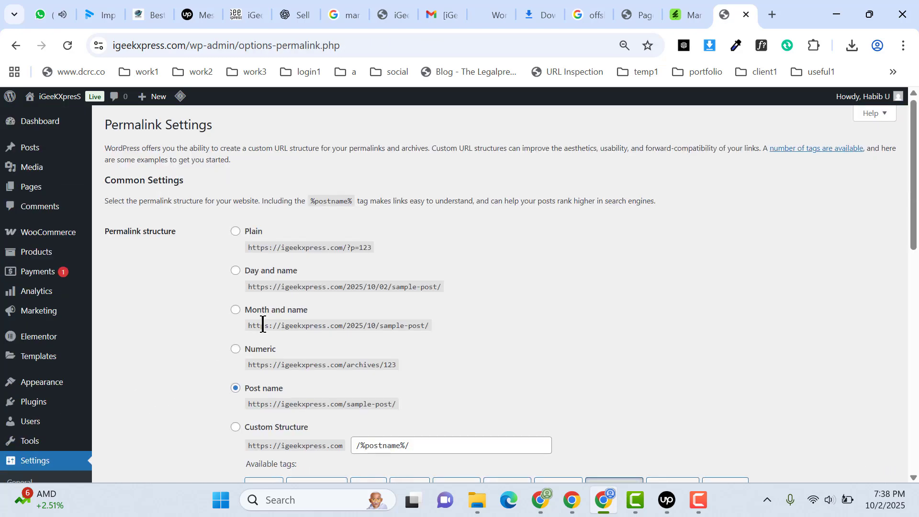
{"action": "scroll", "coordinate": [228, 392], "scroll_direction": "down", "scroll_amount": 3}
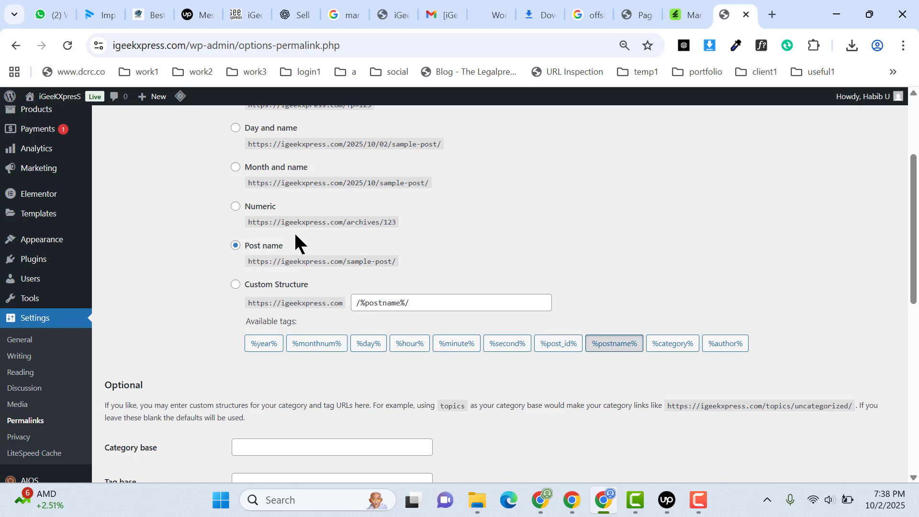
- Open the installed themes page, then switch to File Explorer and extract the martfury_v3.3.5_package archive on Local Disk (G:) into its own folder
{"action": "left_click", "coordinate": [67, 245]}
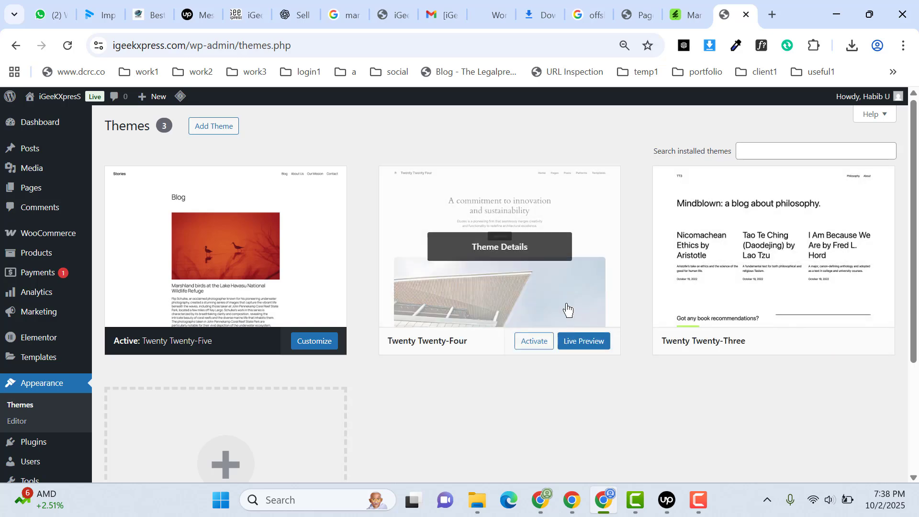
{"action": "left_click", "coordinate": [477, 498]}
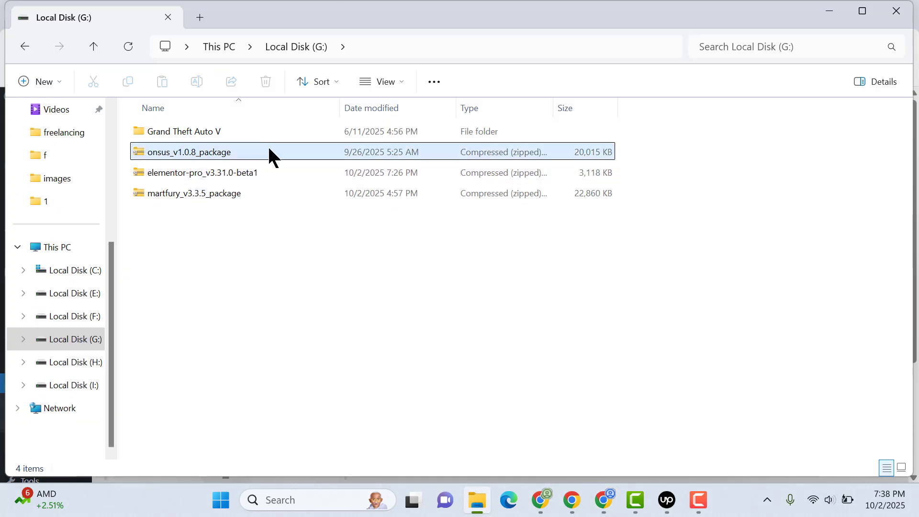
{"action": "left_click", "coordinate": [200, 192]}
{"action": "right_click", "coordinate": [200, 194]}
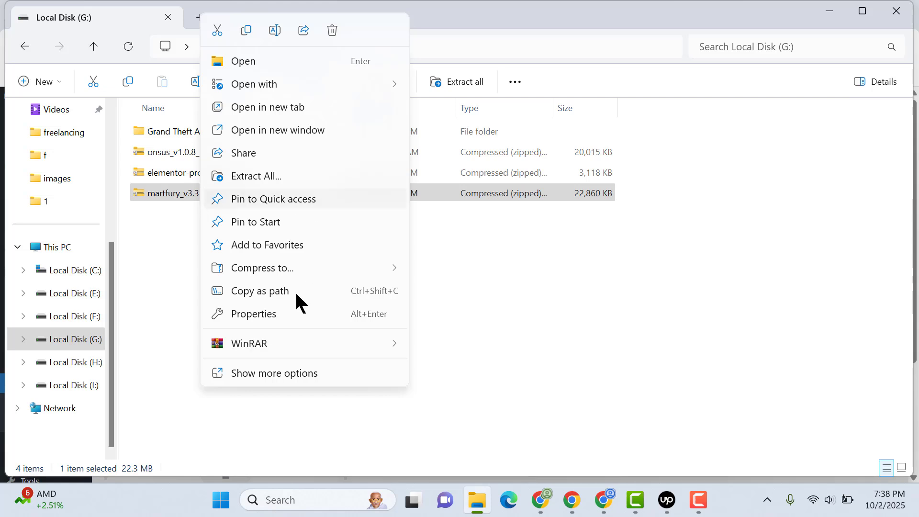
{"action": "mouse_move", "coordinate": [258, 343]}
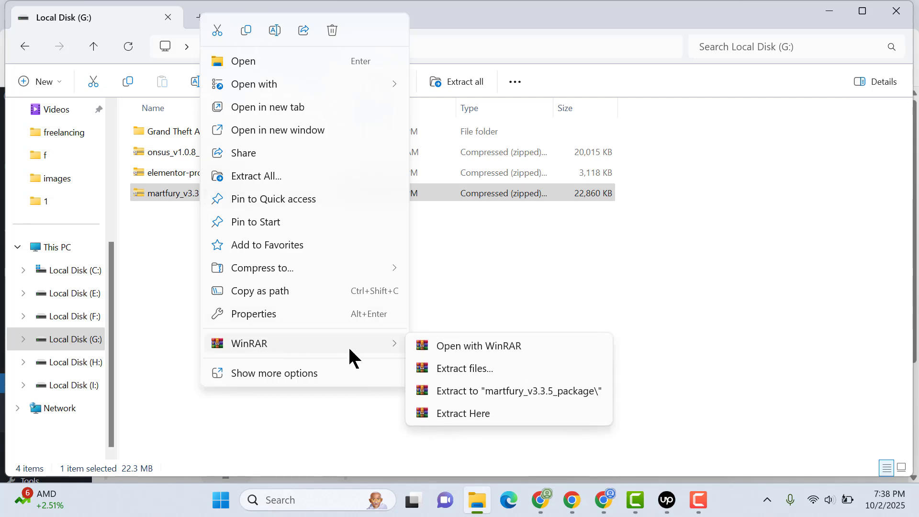
{"action": "left_click", "coordinate": [464, 391]}
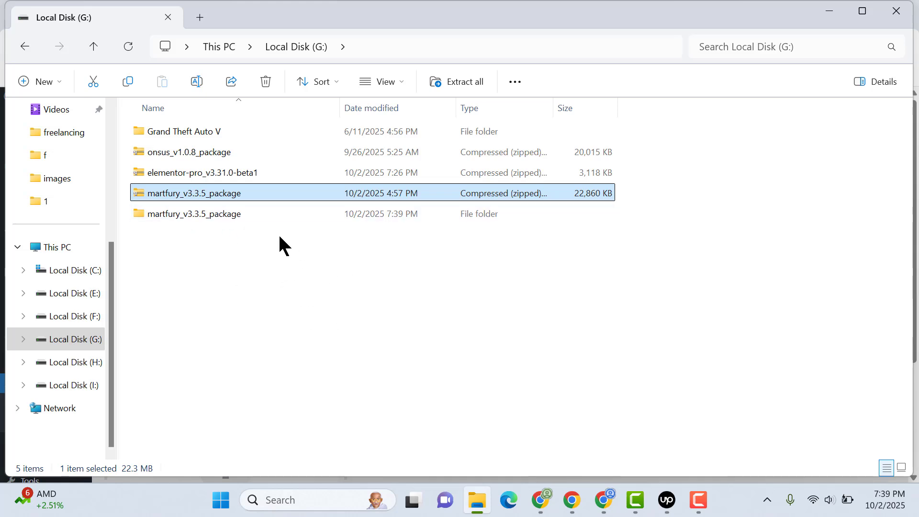
- Open the extracted martfury_v3.3.5_package folder, examine the martfury and martfury-child archives, and return to the WordPress themes page in the browser
{"action": "double_click", "coordinate": [291, 214]}
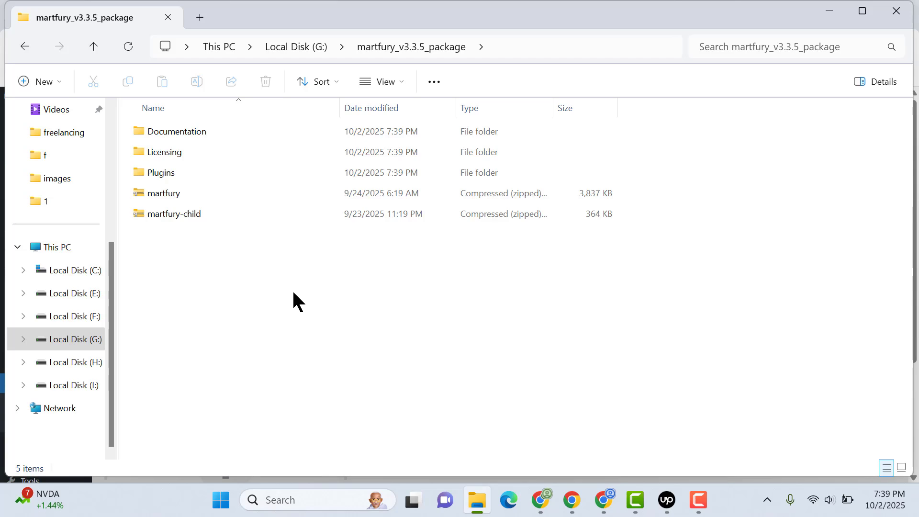
{"action": "left_click_drag", "start_coordinate": [293, 292], "coordinate": [290, 189]}
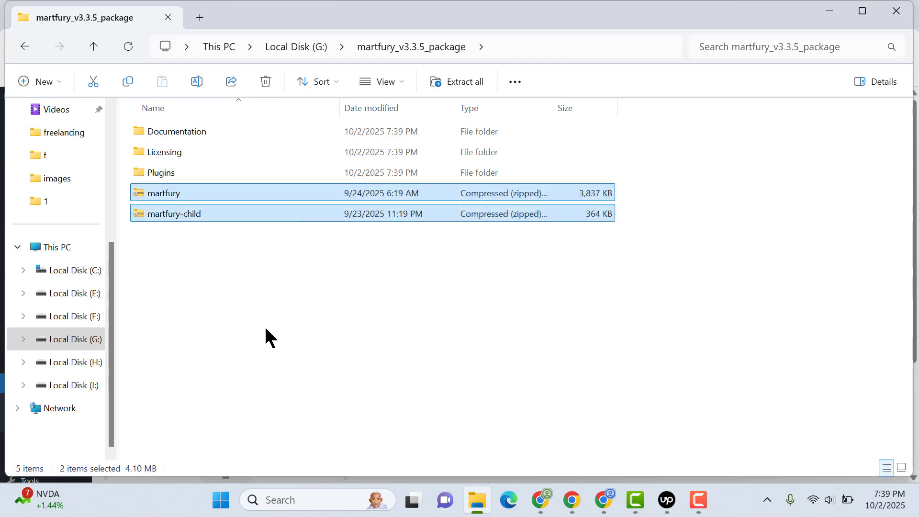
{"action": "left_click", "coordinate": [265, 329]}
{"action": "left_click", "coordinate": [835, 14]}
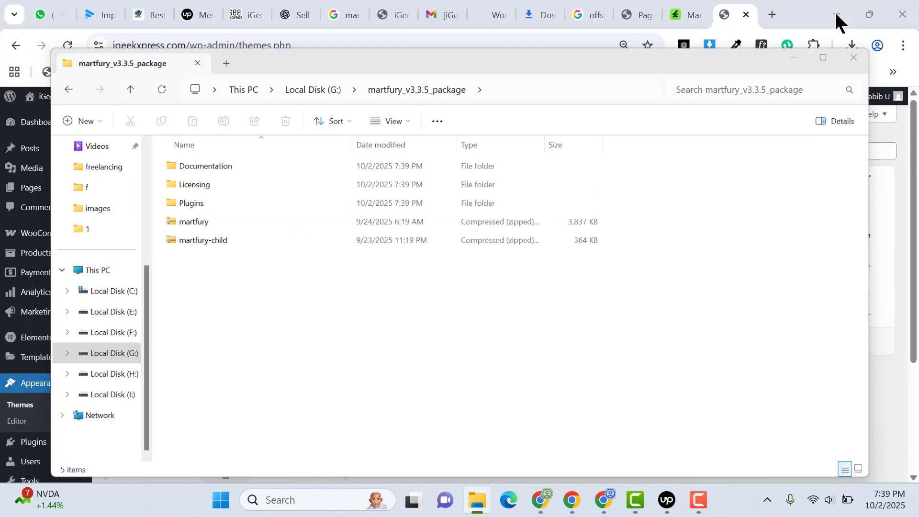
- Upload and install the theme from martfury.zip in the extracted package and activate it
{"action": "left_click", "coordinate": [234, 130]}
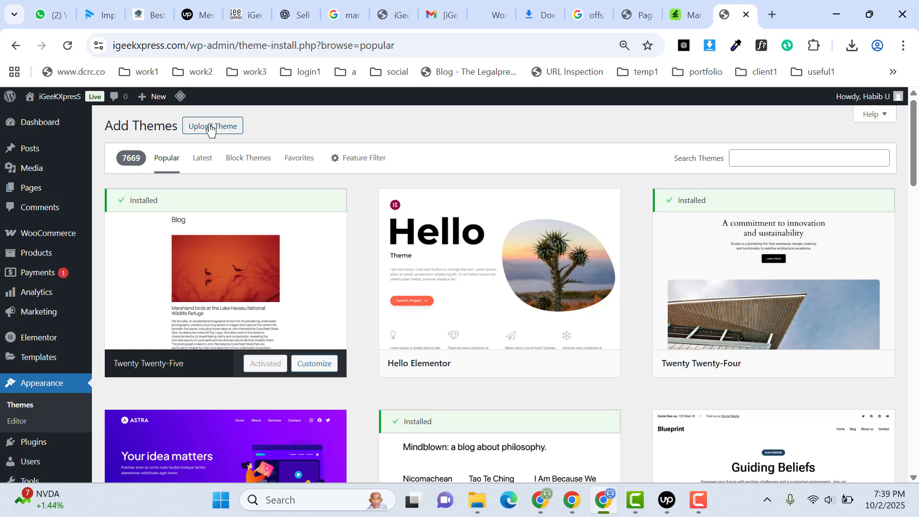
{"action": "left_click", "coordinate": [211, 128]}
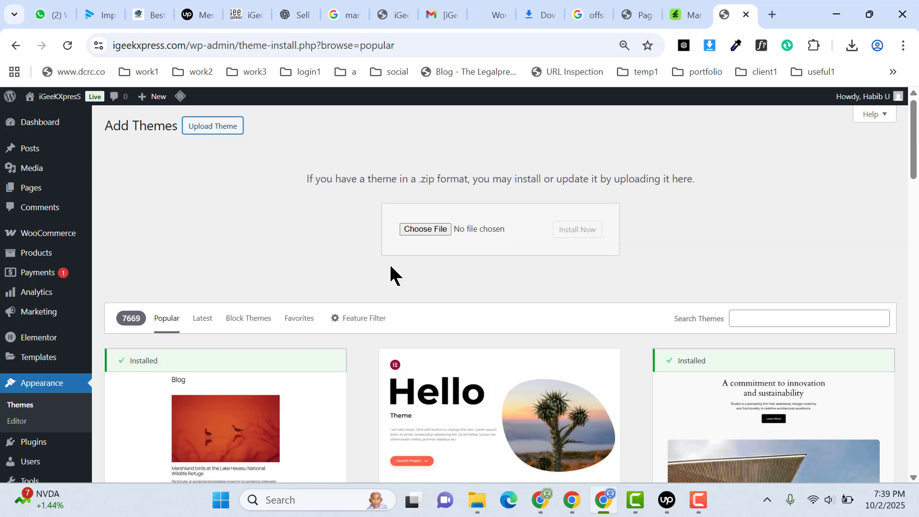
{"action": "left_click", "coordinate": [434, 224]}
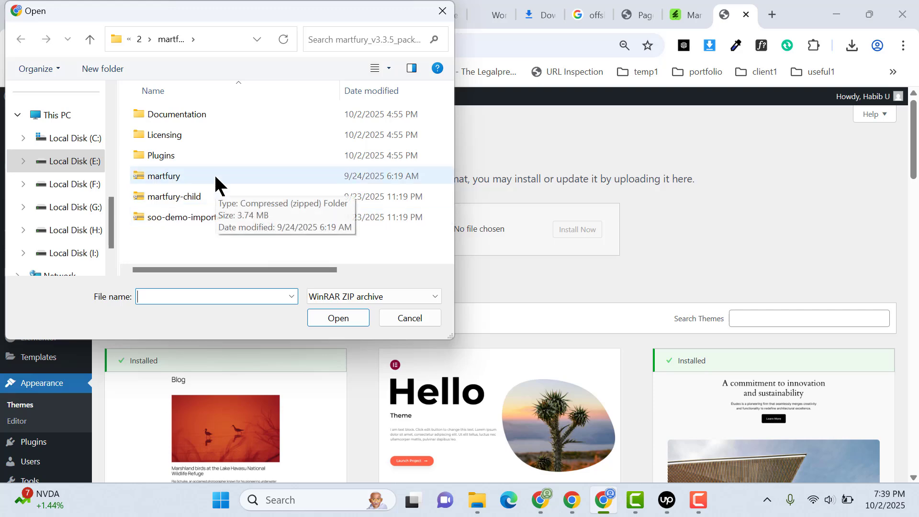
{"action": "double_click", "coordinate": [194, 177]}
{"action": "left_click", "coordinate": [572, 230]}
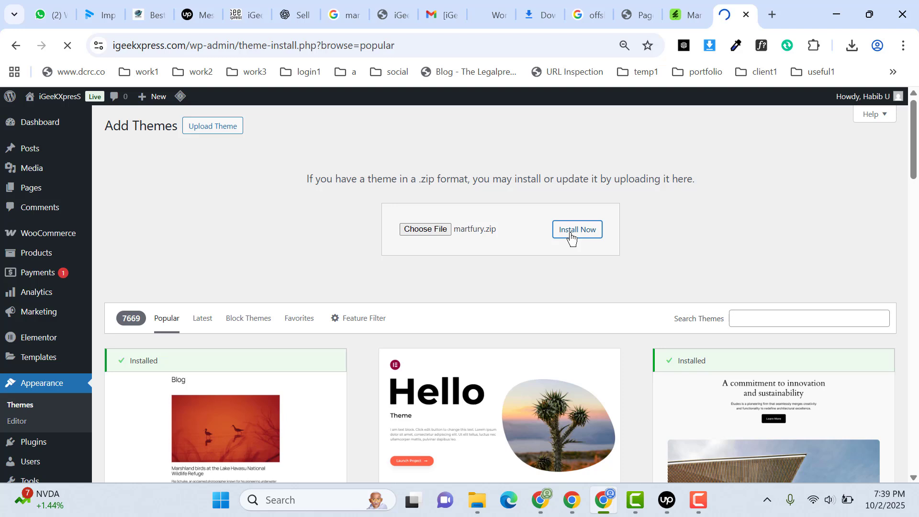
{"action": "left_click", "coordinate": [694, 507]}
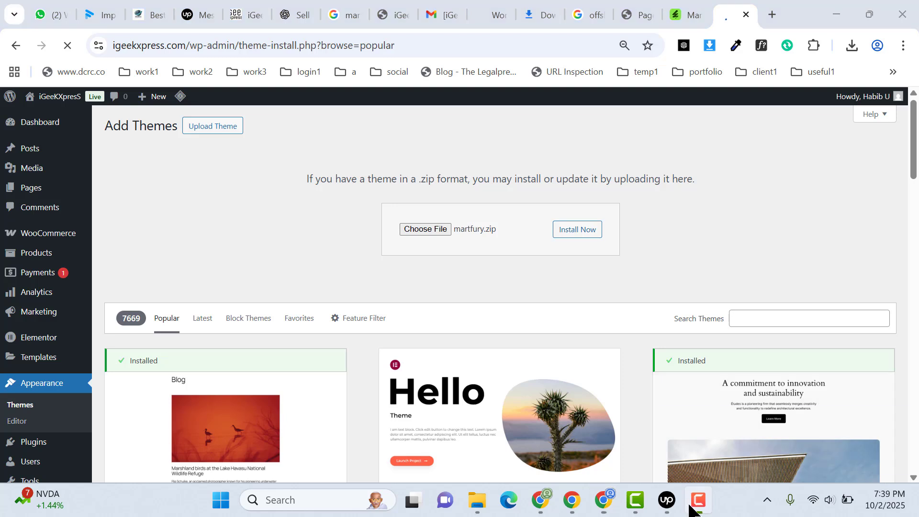
{"action": "left_click", "coordinate": [869, 441]}
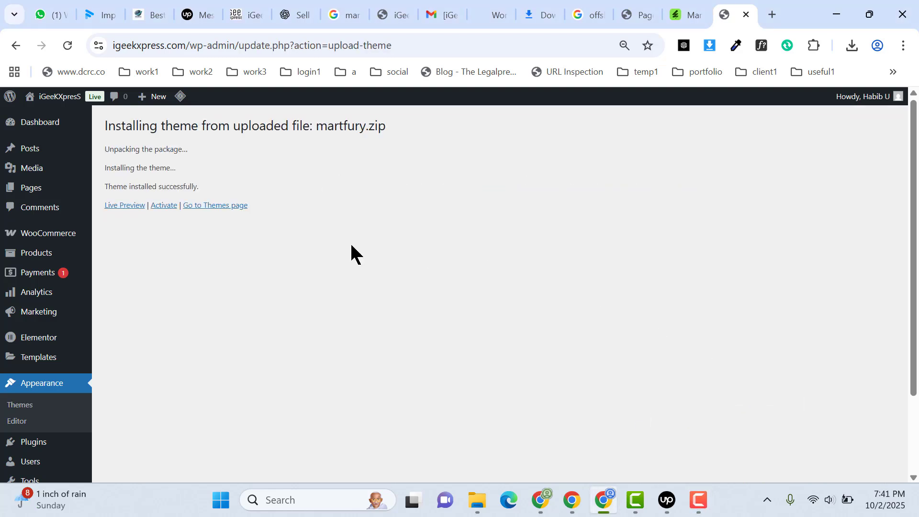
{"action": "left_click", "coordinate": [162, 206]}
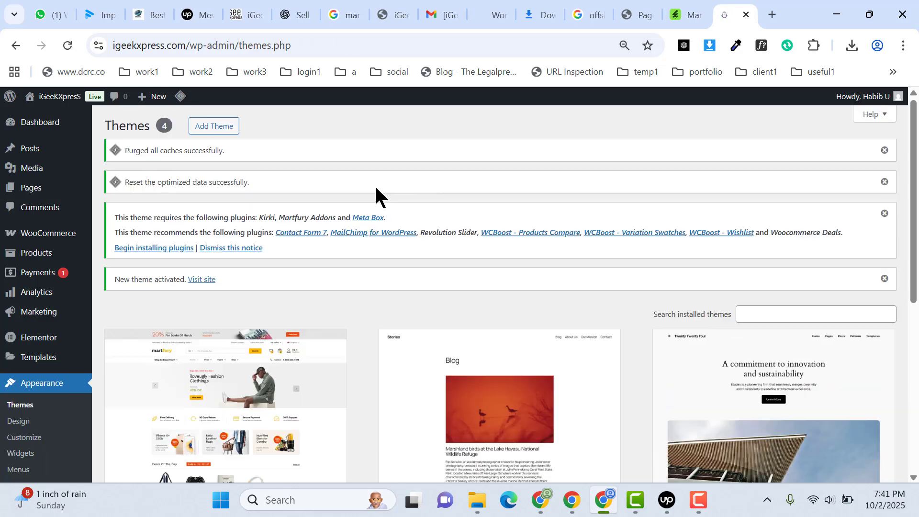
- Upload and install the child theme from martfury-child.zip and activate it
{"action": "left_click", "coordinate": [225, 128]}
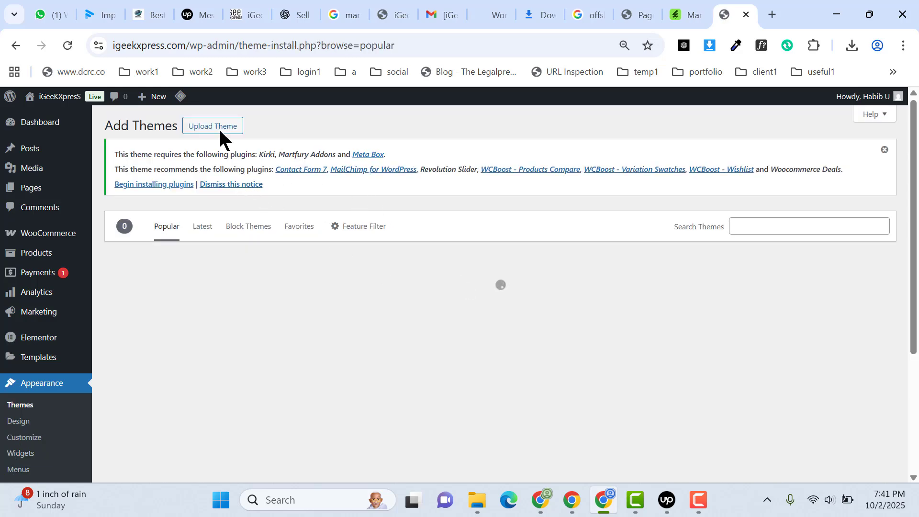
{"action": "left_click", "coordinate": [219, 127]}
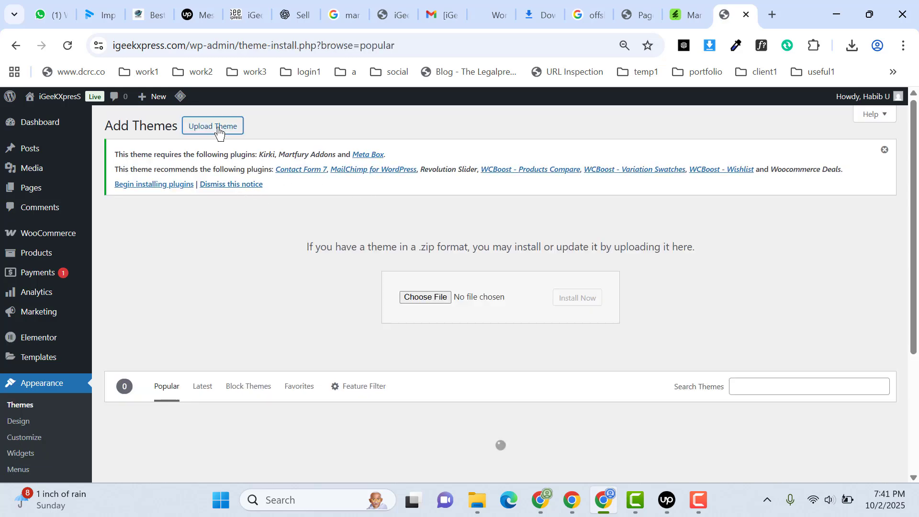
{"action": "left_click", "coordinate": [412, 297]}
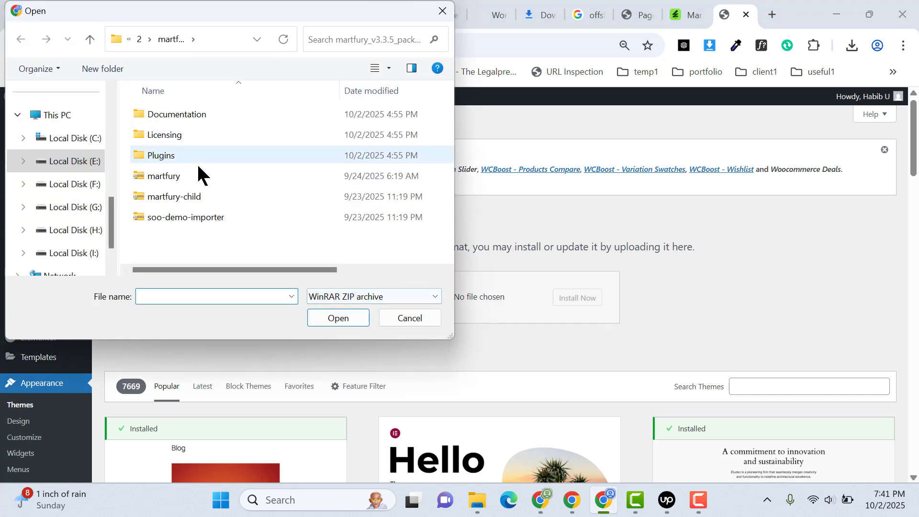
{"action": "double_click", "coordinate": [197, 189]}
{"action": "left_click", "coordinate": [580, 300]}
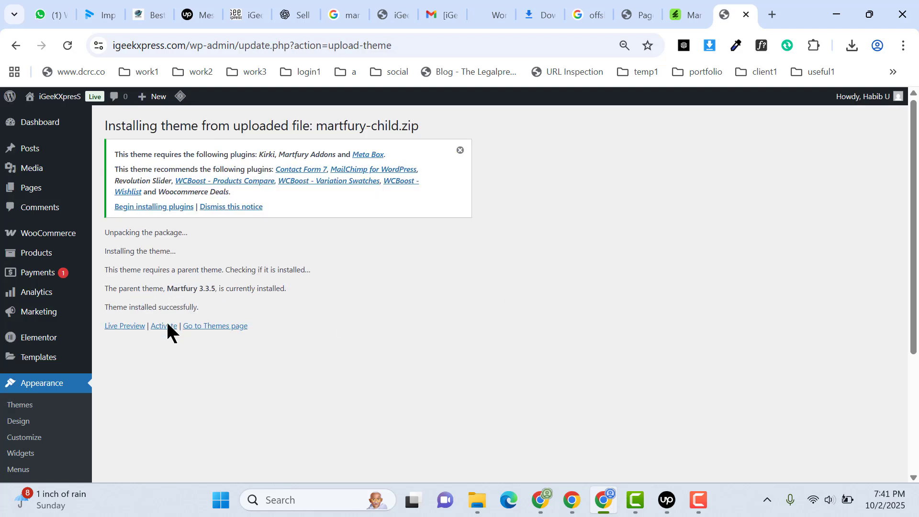
{"action": "left_click", "coordinate": [164, 327]}
{"action": "left_click", "coordinate": [699, 500]}
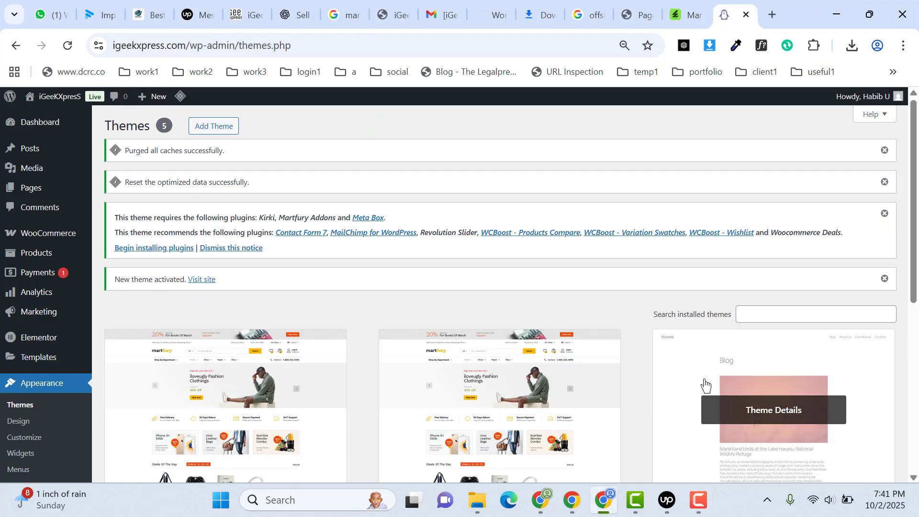
- Begin installing the theme's plugins, starting Kirki, Martfury Addons, Meta Box and Contact Form 7 each in its own browser tab
{"action": "left_click", "coordinate": [164, 254]}
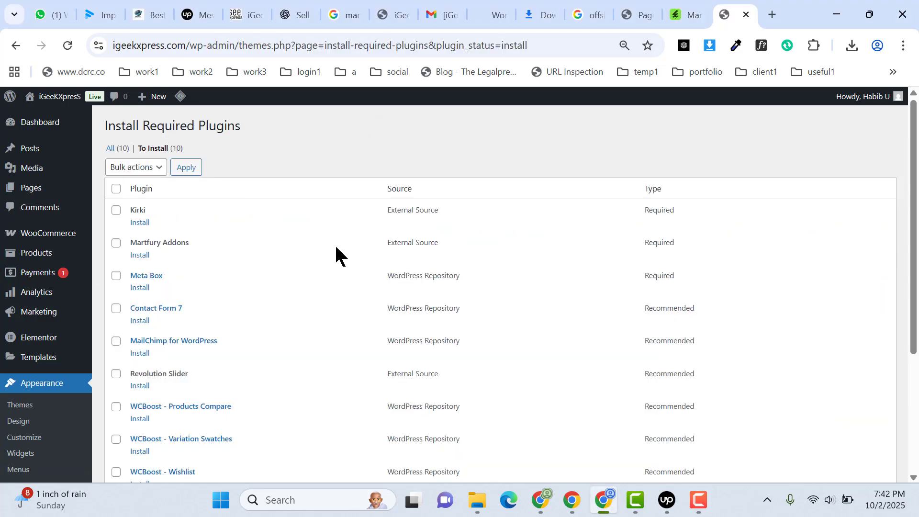
{"action": "left_click", "coordinate": [140, 224], "text": "ctrl"}
{"action": "left_click", "coordinate": [140, 257], "text": "ctrl"}
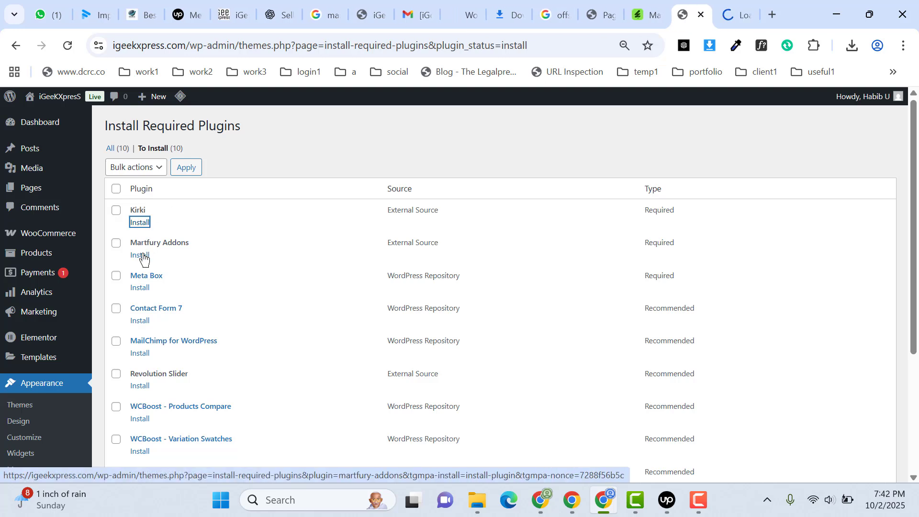
{"action": "left_click", "coordinate": [140, 287], "text": "ctrl"}
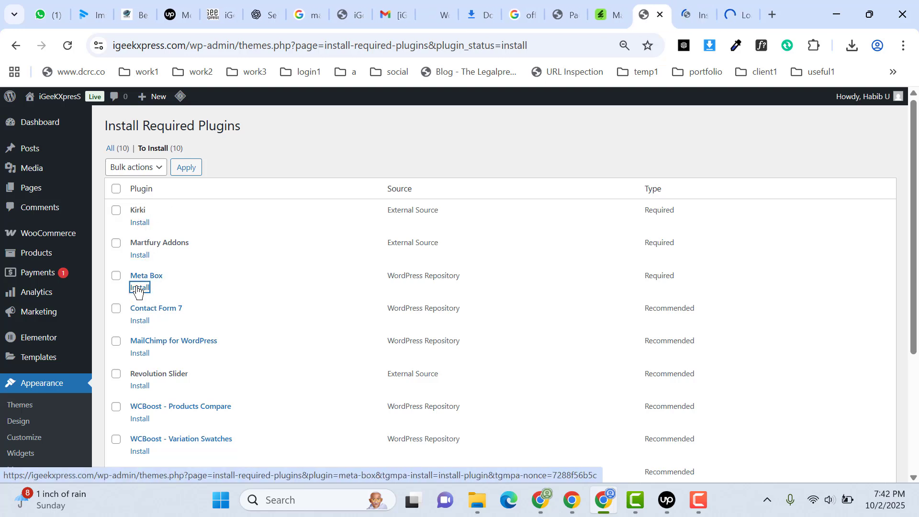
{"action": "left_click", "coordinate": [140, 320], "text": "ctrl"}
- Install MailChimp for WordPress, Revolution Slider, WCBoost - Products Compare, WCBoost - Variation Swatches, WCBoost - Wishlist and Woocommerce Deals in separate browser tabs
{"action": "scroll", "coordinate": [301, 326], "scroll_direction": "down", "scroll_amount": 3}
{"action": "left_click", "coordinate": [141, 210], "text": "ctrl"}
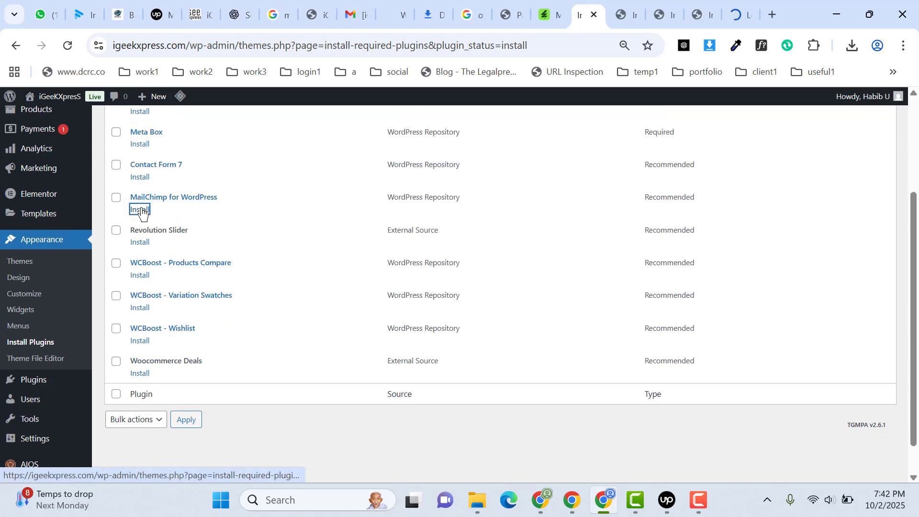
{"action": "left_click", "coordinate": [139, 243], "text": "ctrl"}
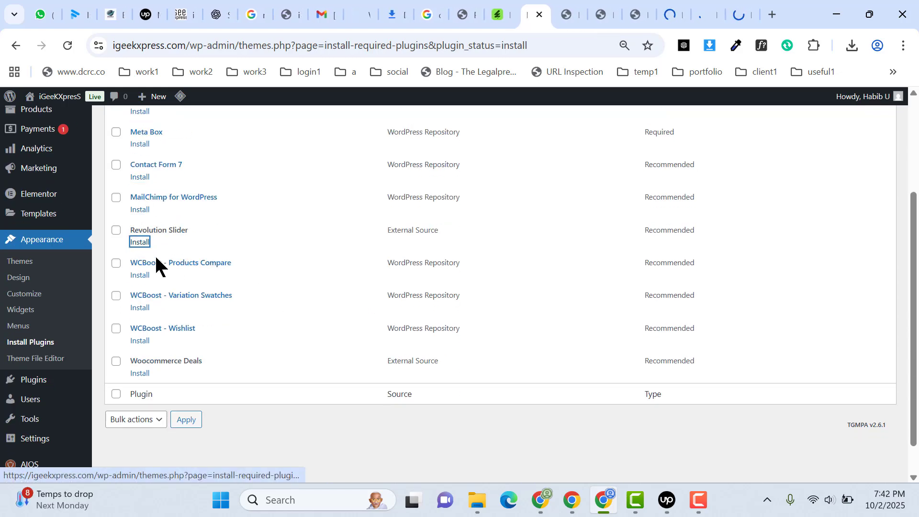
{"action": "left_click", "coordinate": [140, 275], "text": "ctrl"}
{"action": "left_click", "coordinate": [140, 308], "text": "ctrl"}
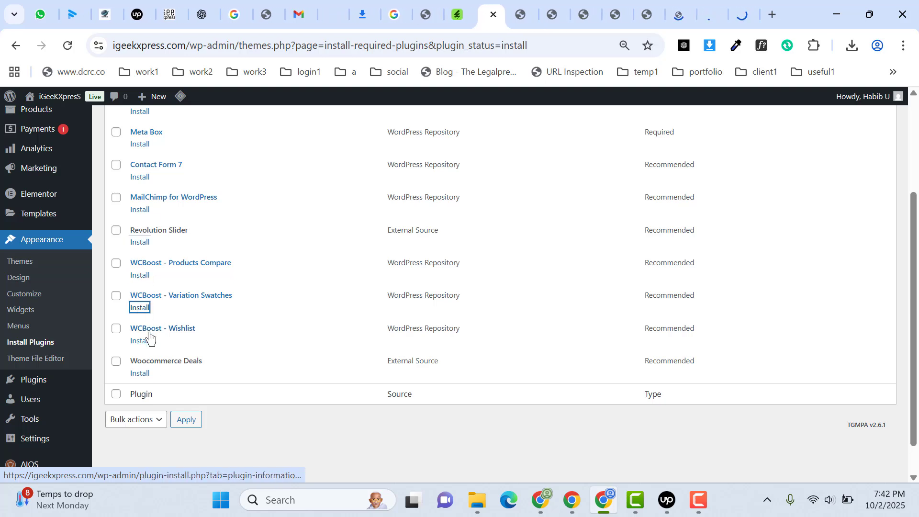
{"action": "left_click", "coordinate": [140, 341], "text": "ctrl"}
{"action": "left_click", "coordinate": [140, 373], "text": "ctrl"}
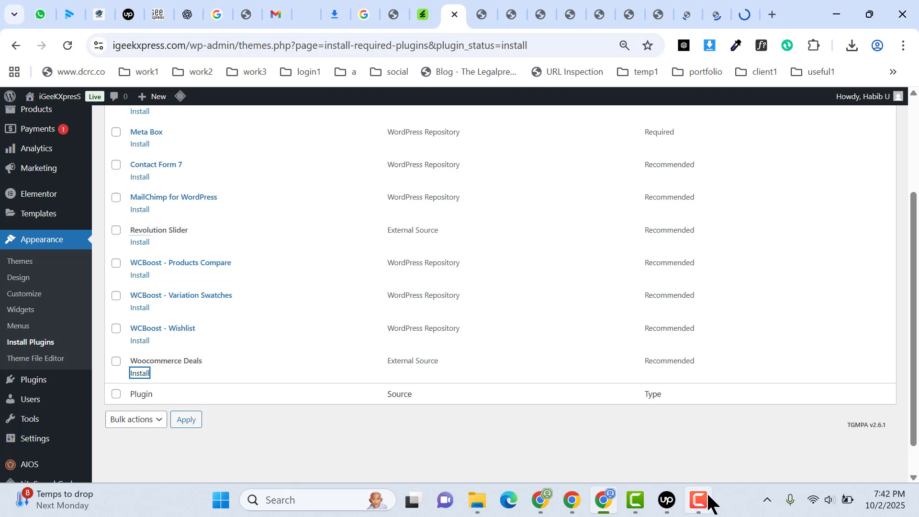
{"action": "left_click", "coordinate": [698, 500]}
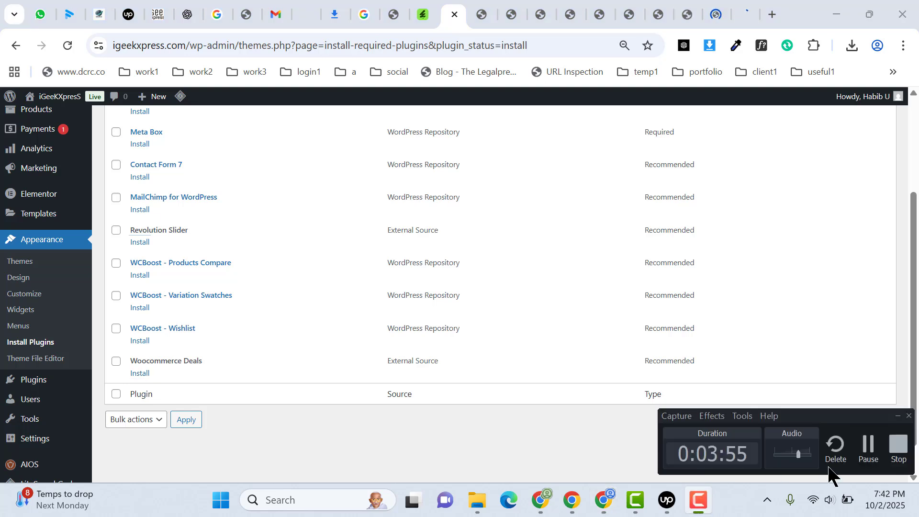
{"action": "left_click", "coordinate": [868, 443]}
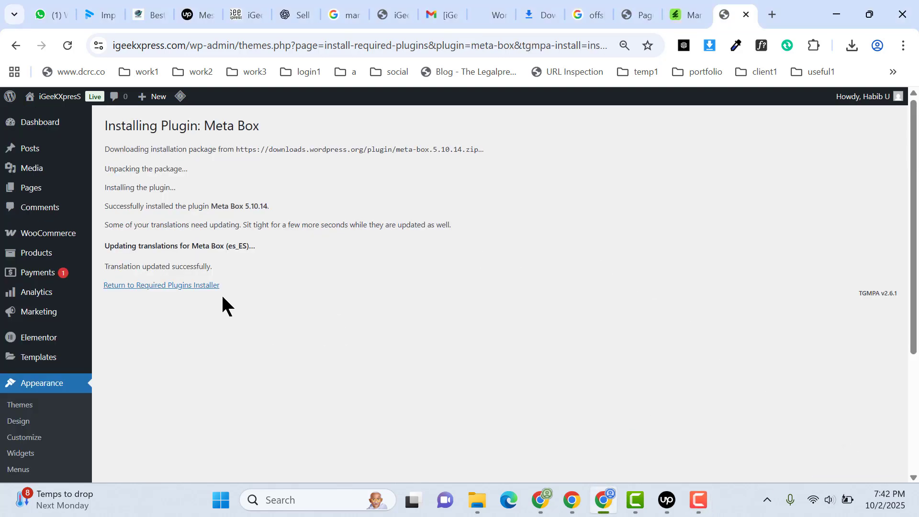
- Return to the required plugins list and activate Kirki, Martfury Addons, Meta Box and Contact Form 7 in separate browser tabs
{"action": "left_click", "coordinate": [180, 285]}
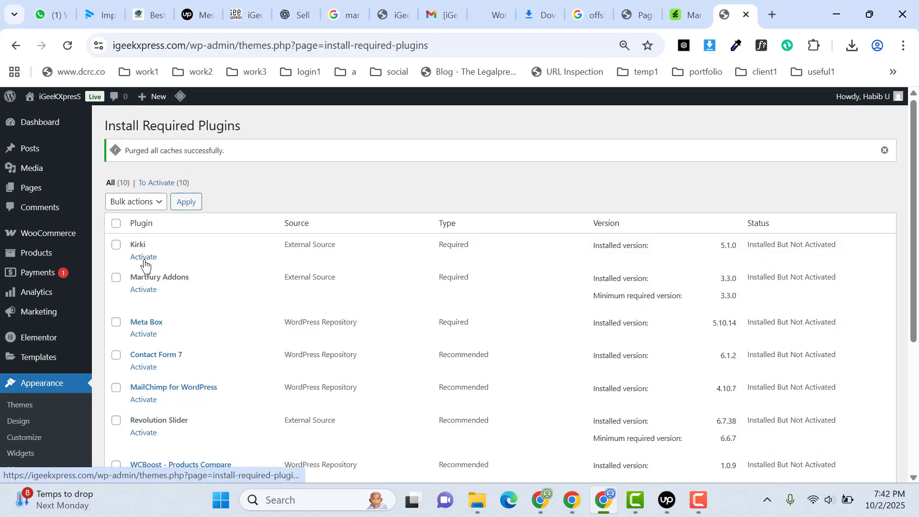
{"action": "left_click", "coordinate": [148, 259], "text": "ctrl"}
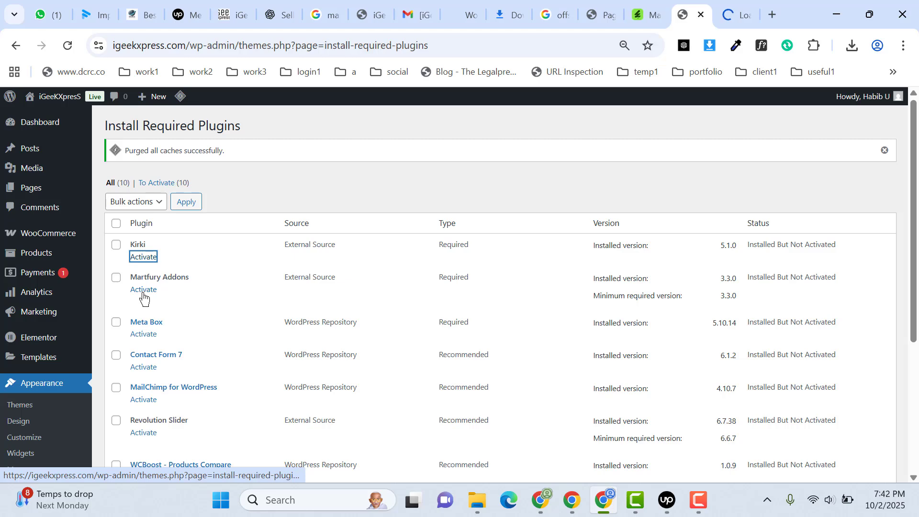
{"action": "left_click", "coordinate": [144, 290], "text": "ctrl"}
{"action": "left_click", "coordinate": [144, 335], "text": "ctrl"}
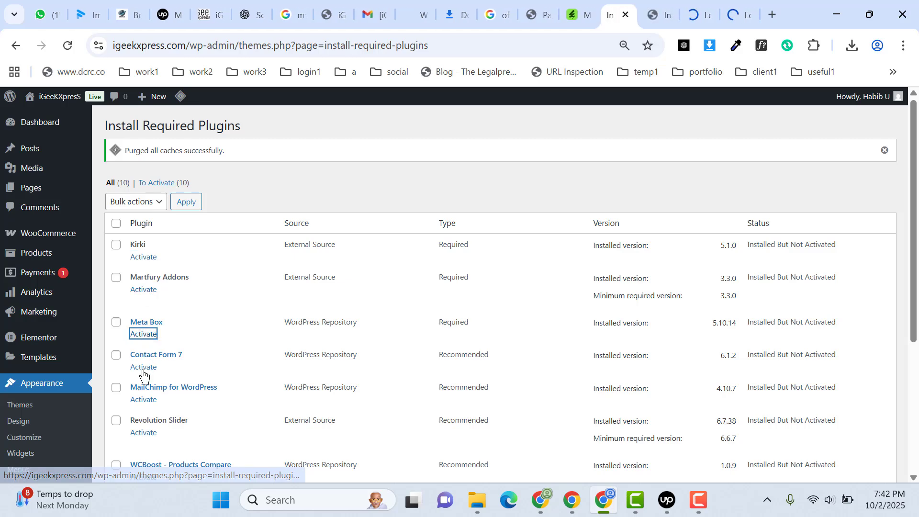
{"action": "left_click", "coordinate": [144, 367], "text": "ctrl"}
- Activate MailChimp for WordPress, Revolution Slider, WCBoost - Products Compare, WCBoost - Variation Swatches, WCBoost - Wishlist and Woocommerce Deals in separate browser tabs
{"action": "scroll", "coordinate": [254, 325], "scroll_direction": "down", "scroll_amount": 3}
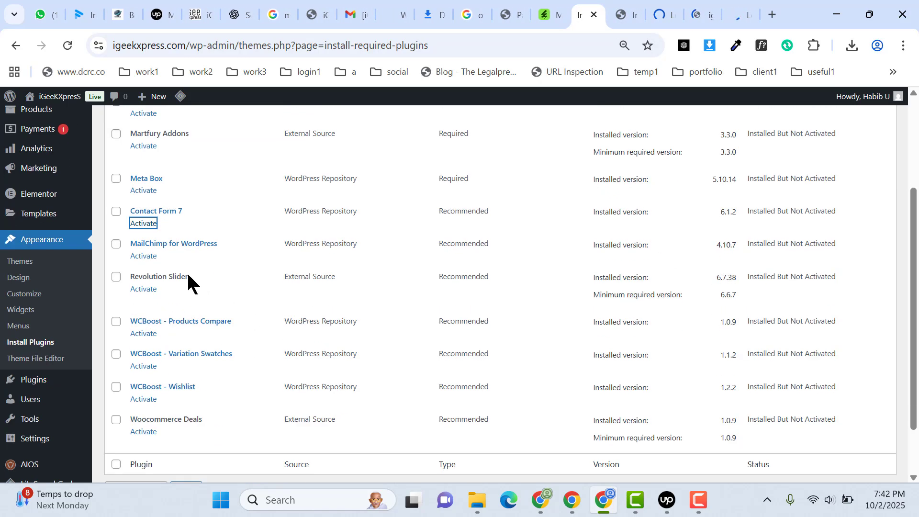
{"action": "left_click", "coordinate": [145, 258], "text": "ctrl"}
{"action": "left_click", "coordinate": [144, 290], "text": "ctrl"}
{"action": "left_click", "coordinate": [144, 334], "text": "ctrl"}
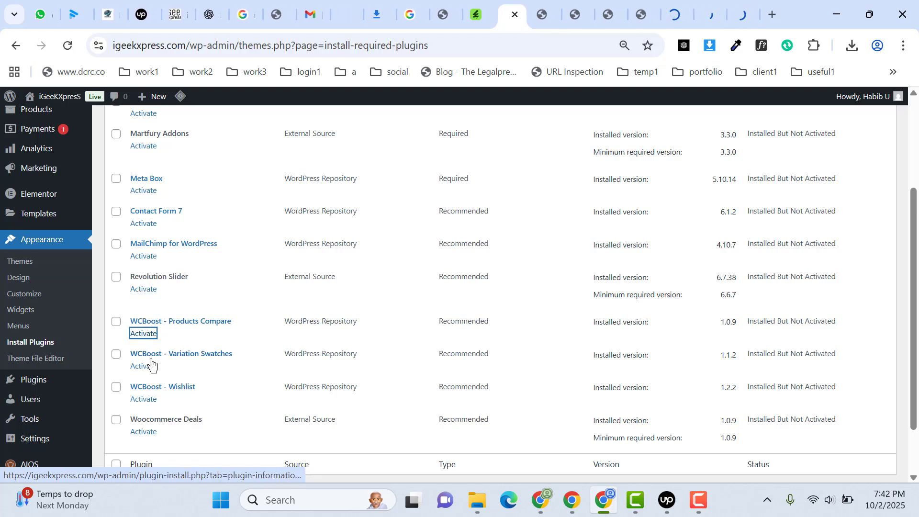
{"action": "left_click", "coordinate": [145, 366], "text": "ctrl"}
{"action": "left_click", "coordinate": [143, 400], "text": "ctrl"}
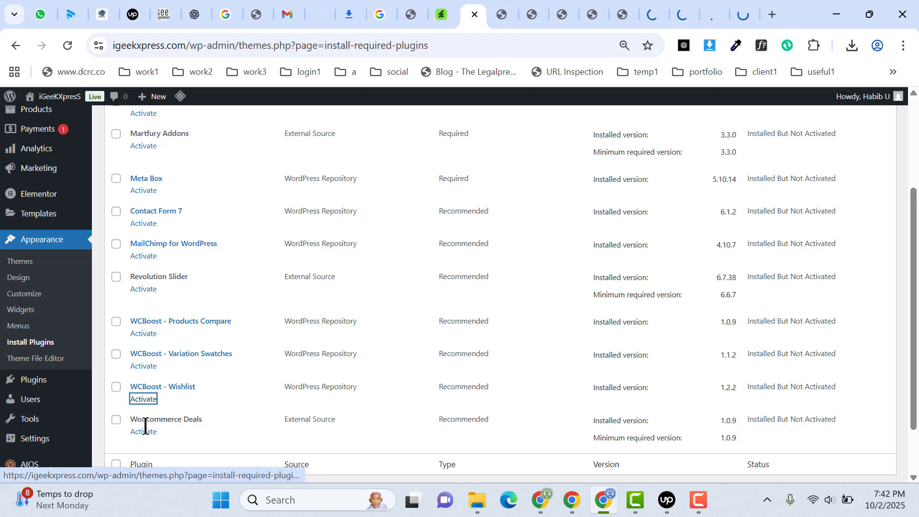
{"action": "left_click", "coordinate": [146, 432], "text": "ctrl"}
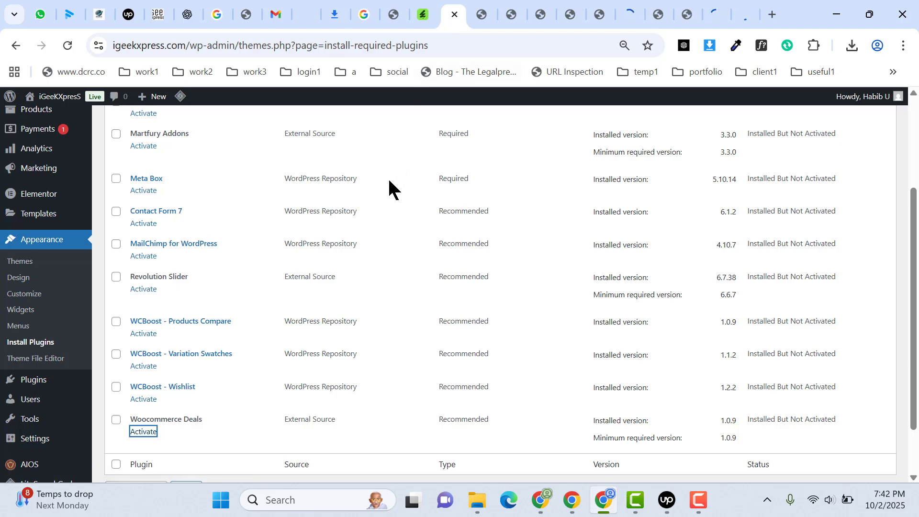
- Reload the required plugins list and activate the remaining Meta Box, MailChimp for WordPress and three WCBoost plugins in separate browser tabs
{"action": "left_click", "coordinate": [70, 49]}
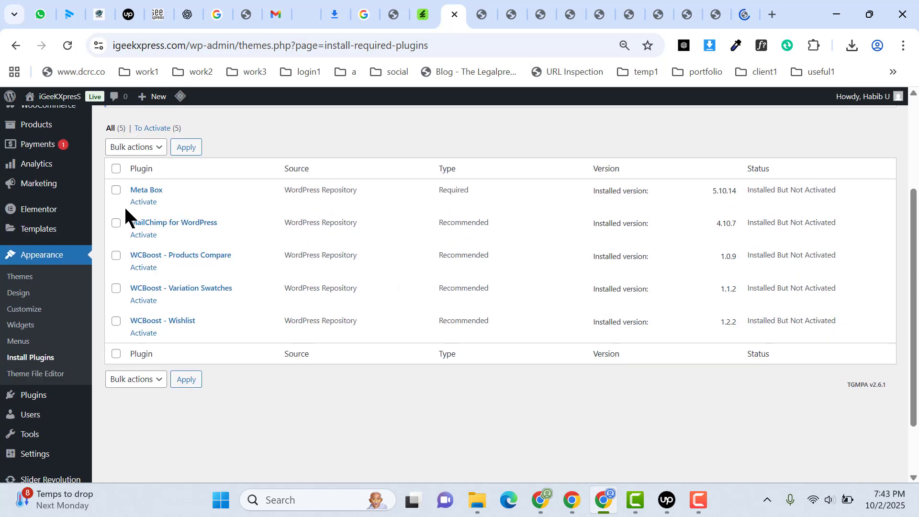
{"action": "left_click", "coordinate": [152, 205], "text": "ctrl"}
{"action": "left_click", "coordinate": [143, 235], "text": "ctrl"}
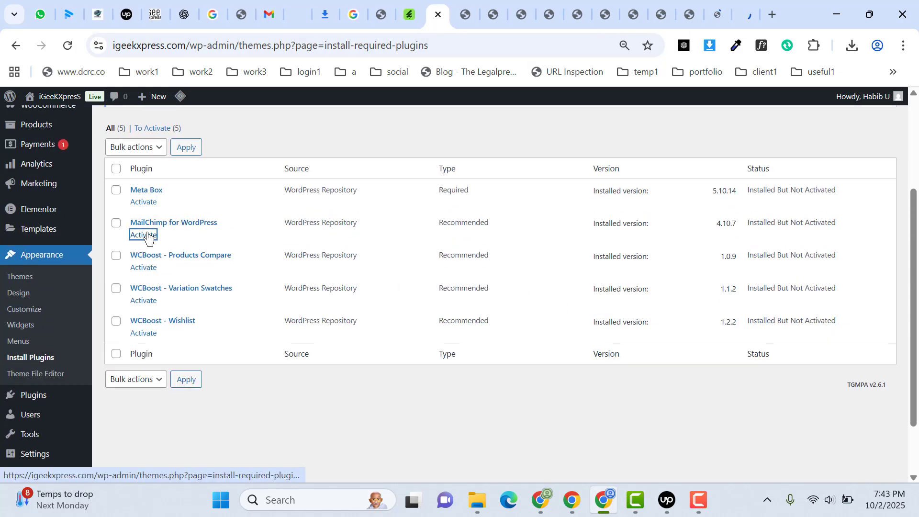
{"action": "left_click", "coordinate": [148, 272], "text": "ctrl"}
{"action": "left_click", "coordinate": [145, 301], "text": "ctrl"}
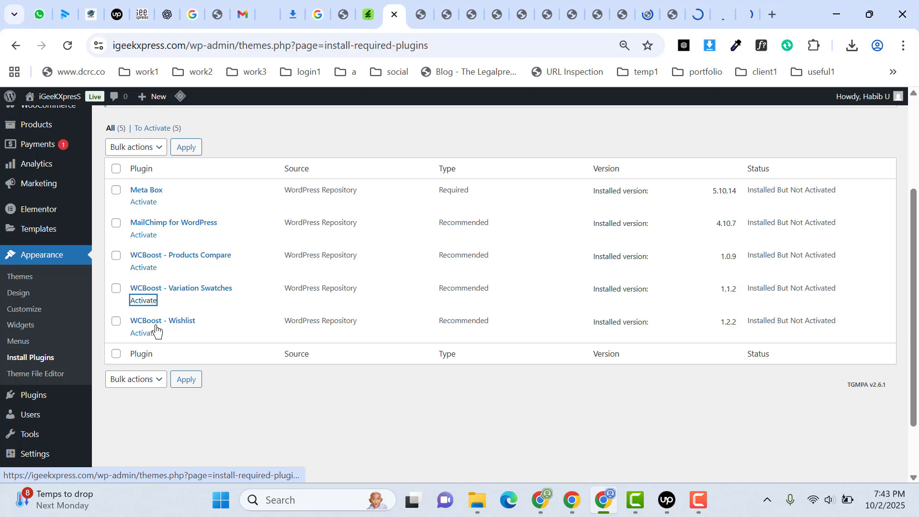
{"action": "left_click", "coordinate": [153, 336], "text": "ctrl"}
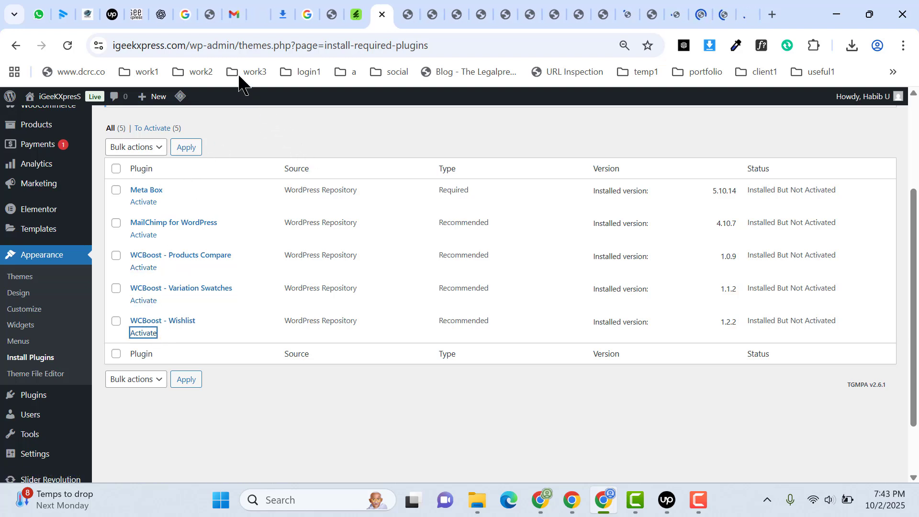
- Reload the required plugins list and activate MailChimp for WordPress and WCBoost - Variation Swatches in separate browser tabs
{"action": "left_click", "coordinate": [68, 45]}
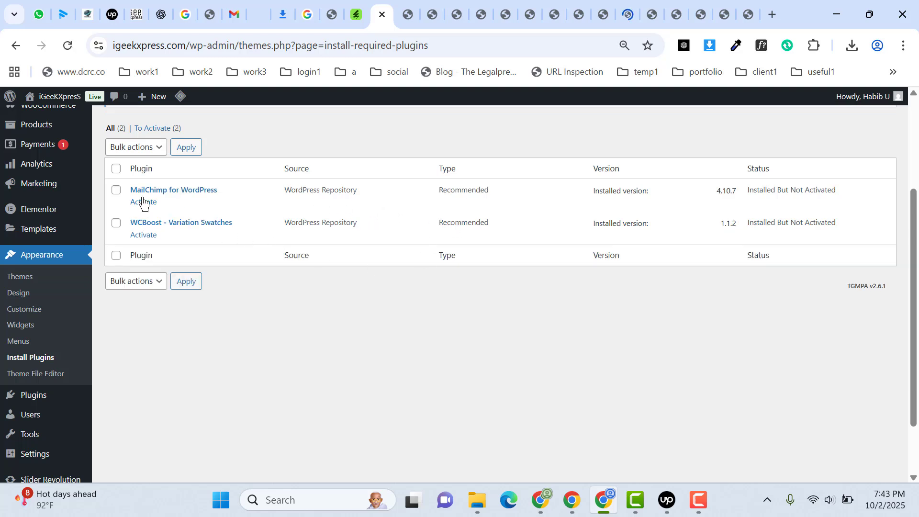
{"action": "left_click", "coordinate": [145, 208], "text": "ctrl"}
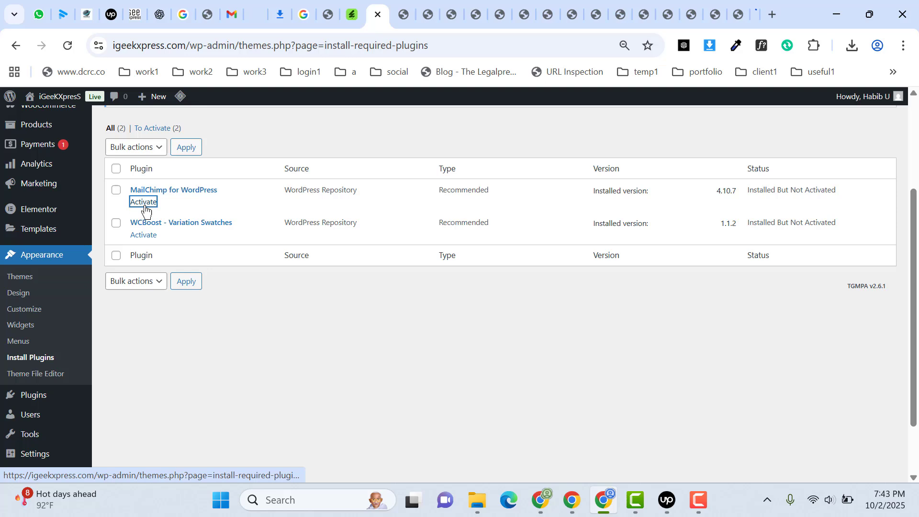
{"action": "left_click", "coordinate": [145, 239], "text": "ctrl"}
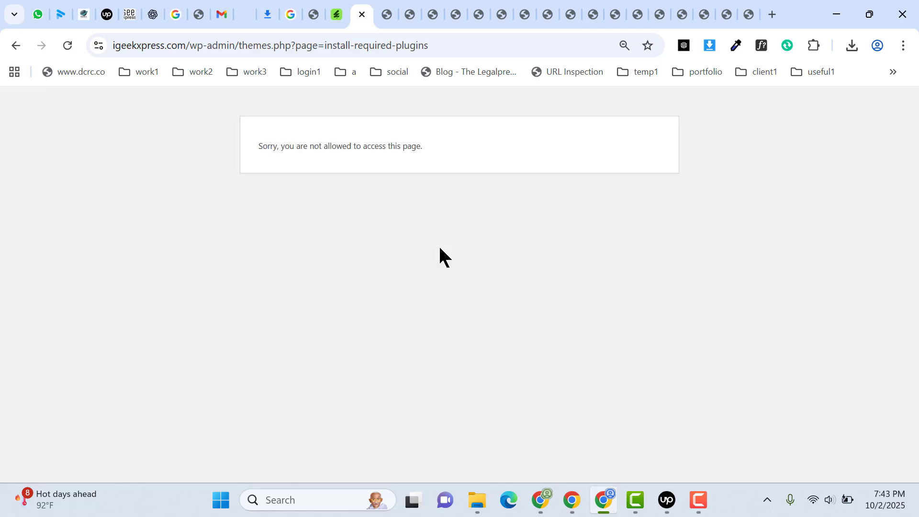
- Load the site's wp-admin dashboard in place of the required plugins page and open the Themes page
{"action": "left_click_drag", "start_coordinate": [242, 56], "coordinate": [757, 118]}
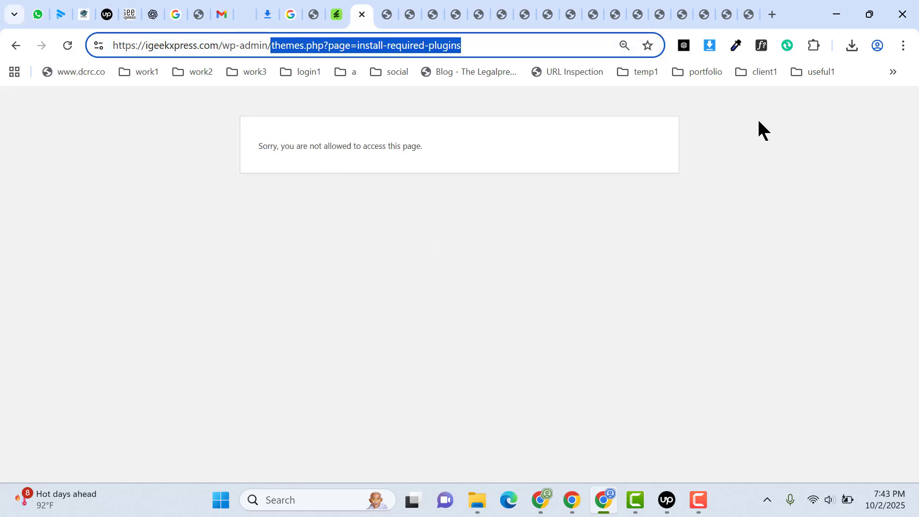
{"action": "key", "text": "BackSpace"}
{"action": "key", "text": "Return"}
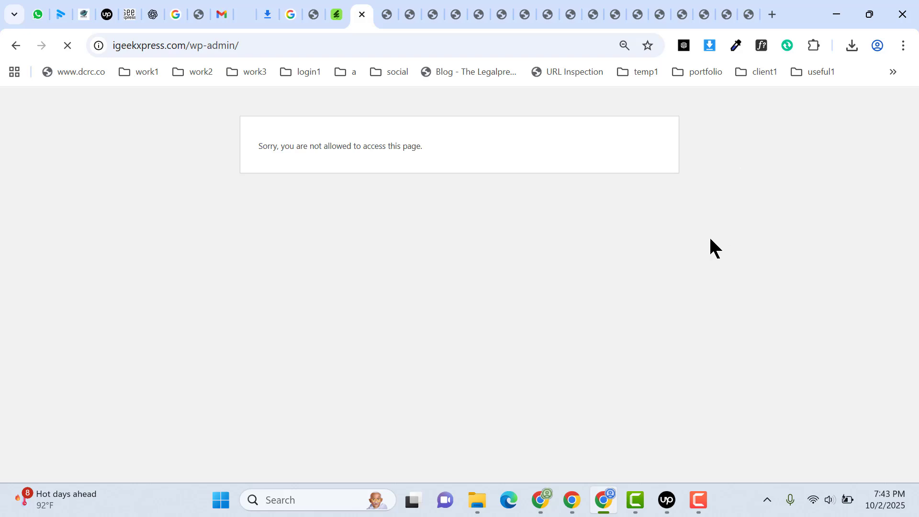
{"action": "scroll", "coordinate": [383, 268], "scroll_direction": "down", "scroll_amount": 4}
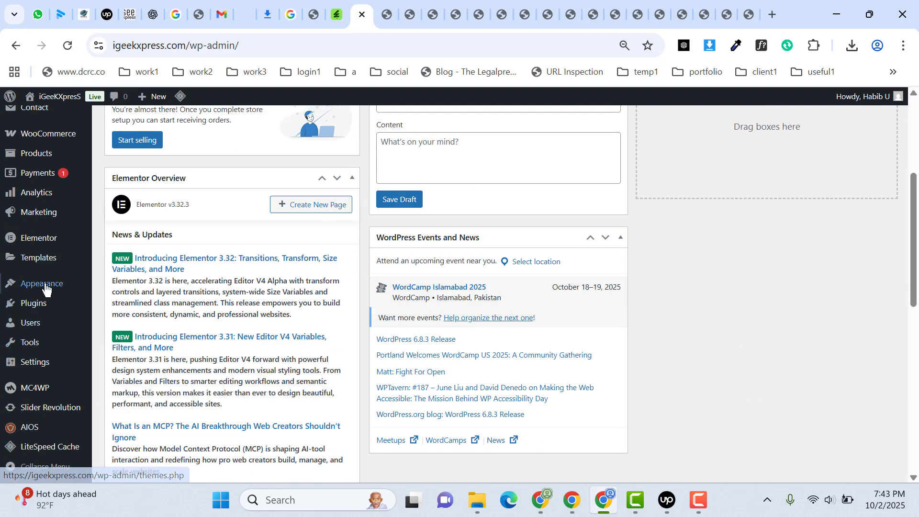
{"action": "left_click", "coordinate": [123, 339]}
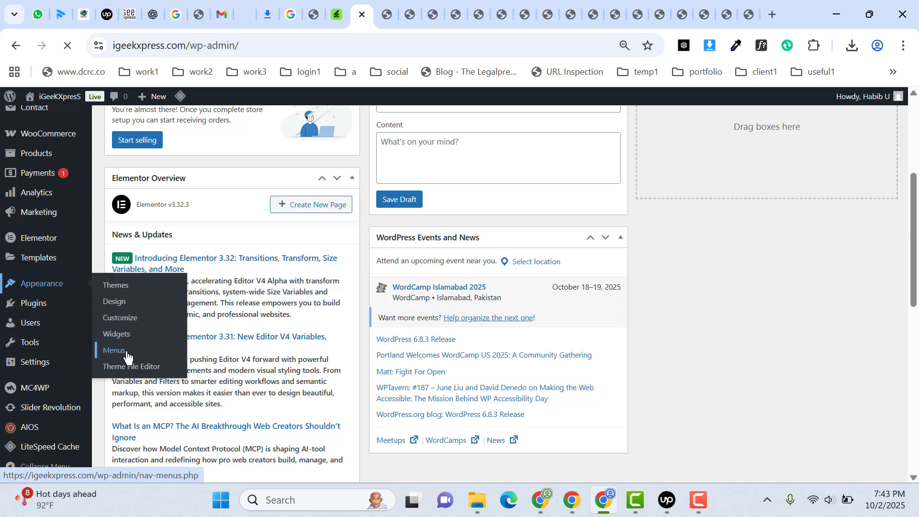
{"action": "scroll", "coordinate": [143, 283], "scroll_direction": "down", "scroll_amount": 4}
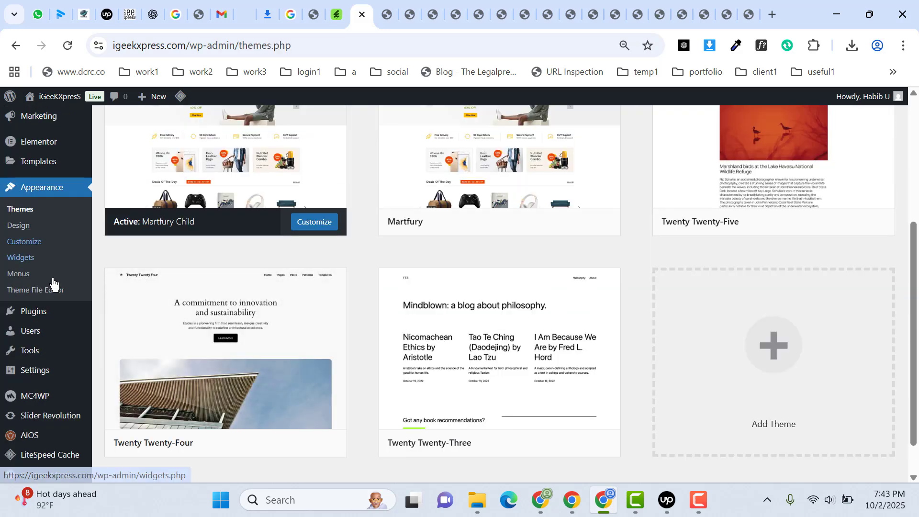
- Review the installed plugins list and open the page for adding a new plugin
{"action": "left_click", "coordinate": [69, 316]}
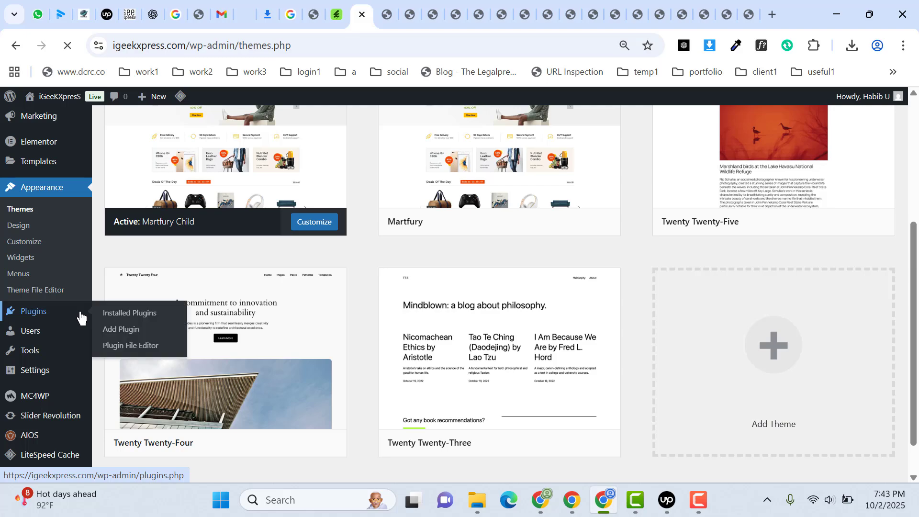
{"action": "scroll", "coordinate": [375, 310], "scroll_direction": "up", "scroll_amount": 5}
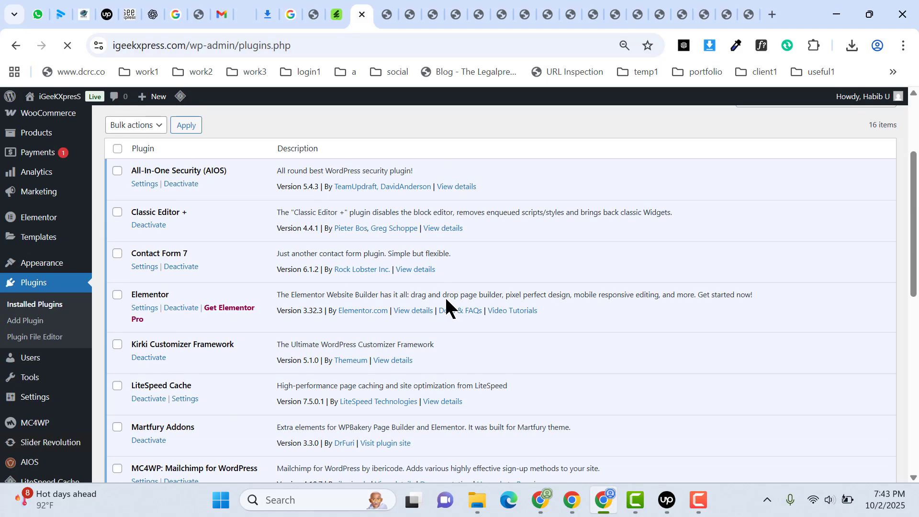
{"action": "scroll", "coordinate": [445, 305], "scroll_direction": "down", "scroll_amount": 5}
{"action": "scroll", "coordinate": [445, 296], "scroll_direction": "up", "scroll_amount": 10}
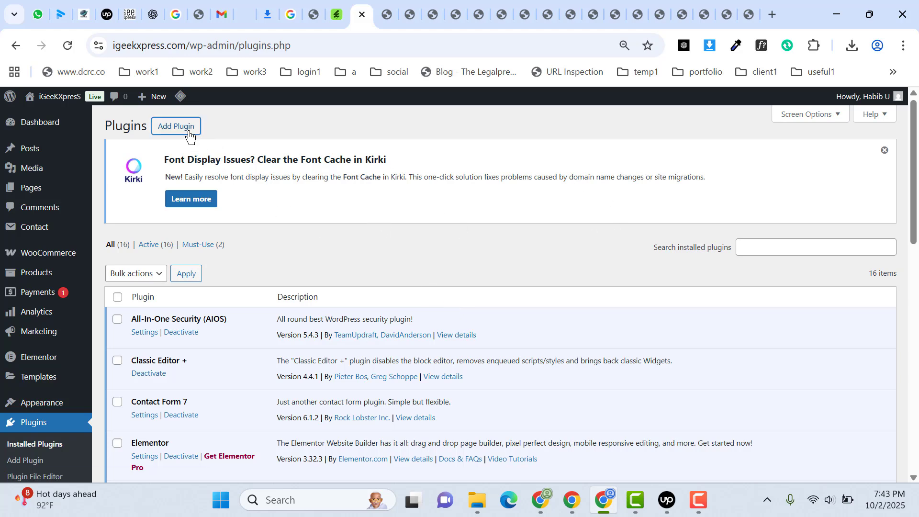
{"action": "left_click", "coordinate": [188, 134]}
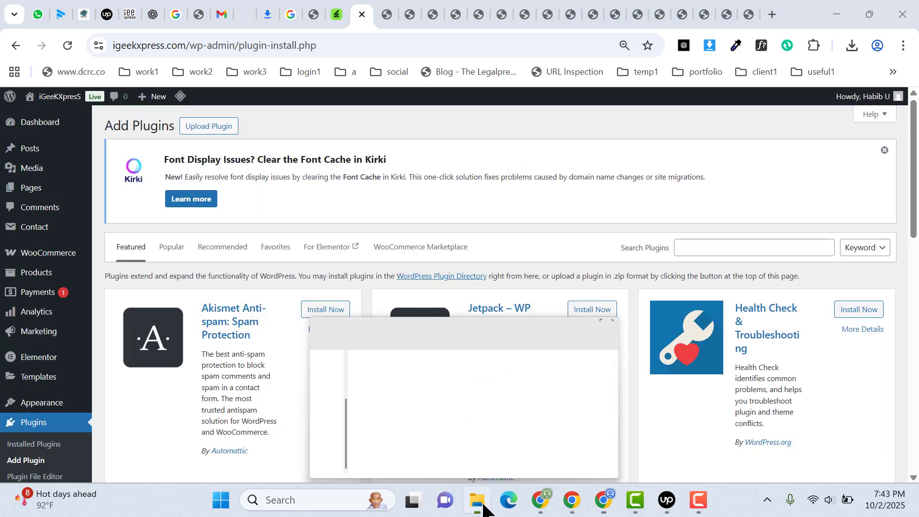
- Switch to File Explorer and copy the soo-demo-importer zip from the Plugins folder into the martfury_v3.3.5_package folder
{"action": "left_click", "coordinate": [437, 463]}
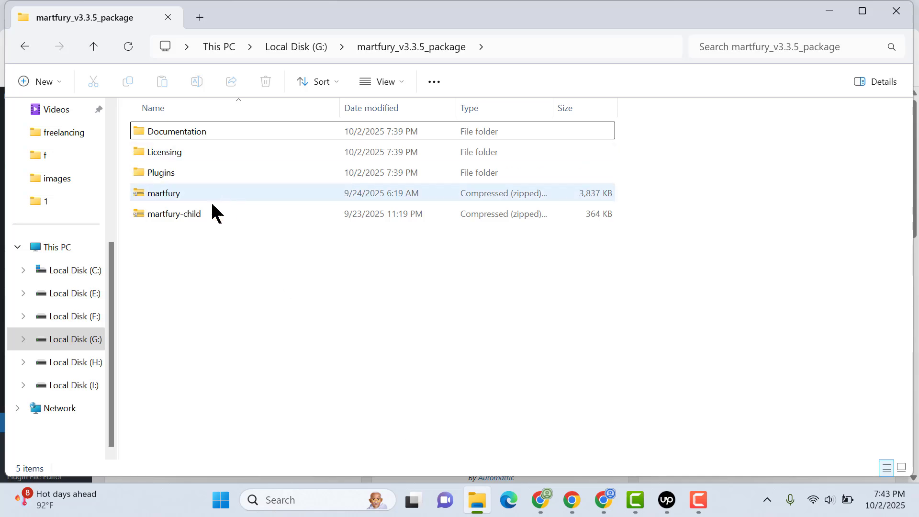
{"action": "left_click", "coordinate": [197, 173]}
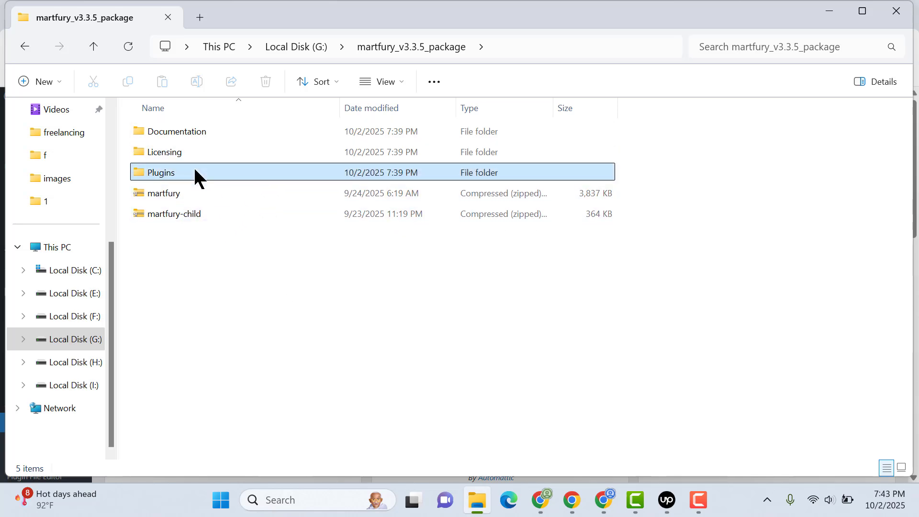
{"action": "double_click", "coordinate": [195, 171]}
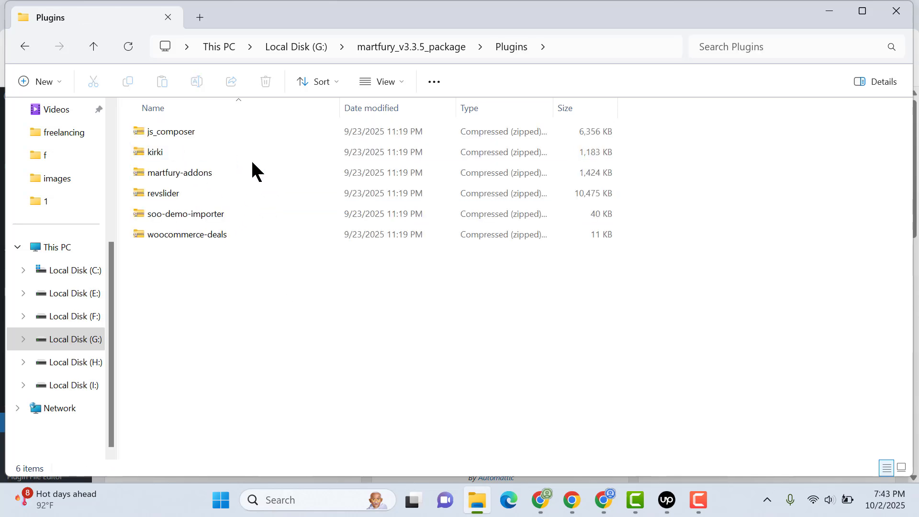
{"action": "left_click", "coordinate": [199, 215]}
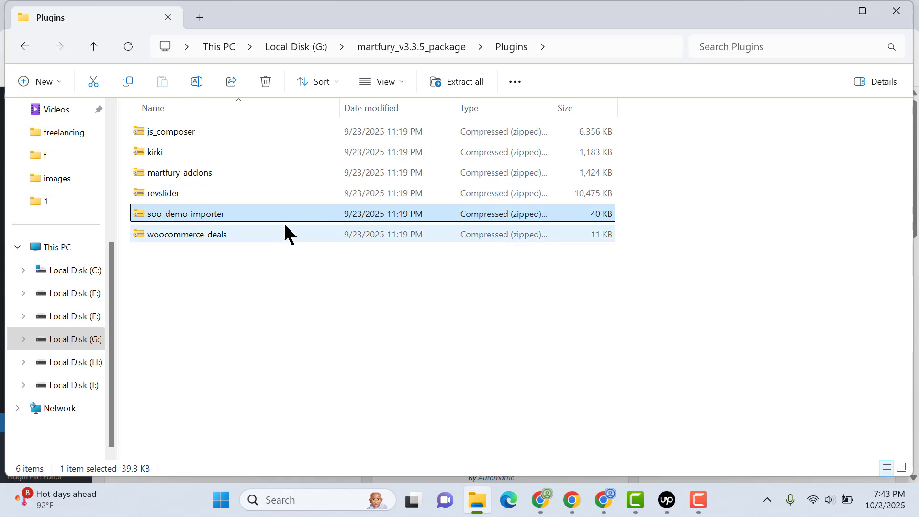
{"action": "left_click", "coordinate": [443, 46]}
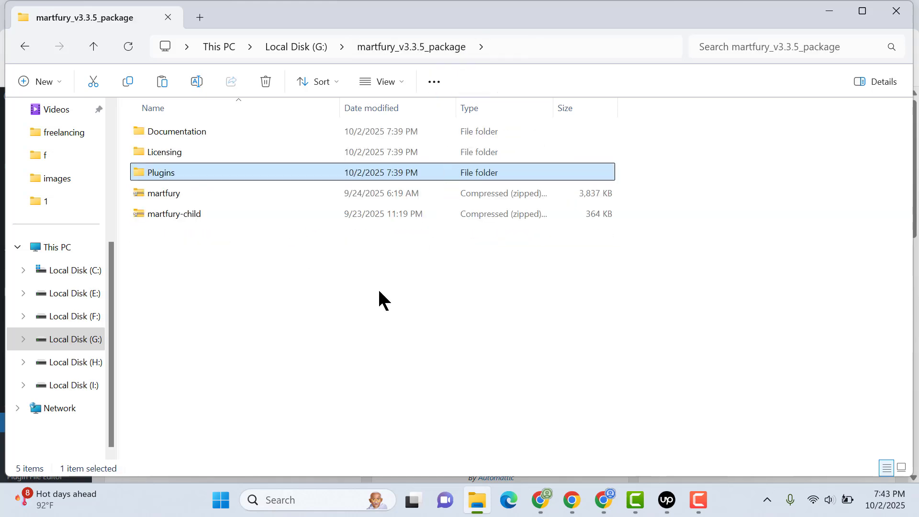
{"action": "key", "text": "ctrl+v"}
{"action": "left_click", "coordinate": [817, 10]}
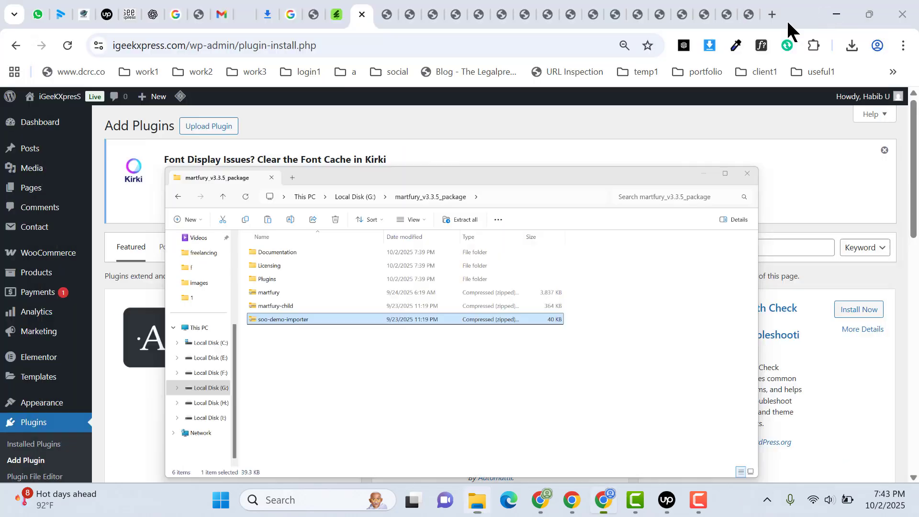
- Upload soo-demo-importer.zip as a new plugin, install it and activate it
{"action": "left_click", "coordinate": [208, 126]}
{"action": "left_click", "coordinate": [412, 327]}
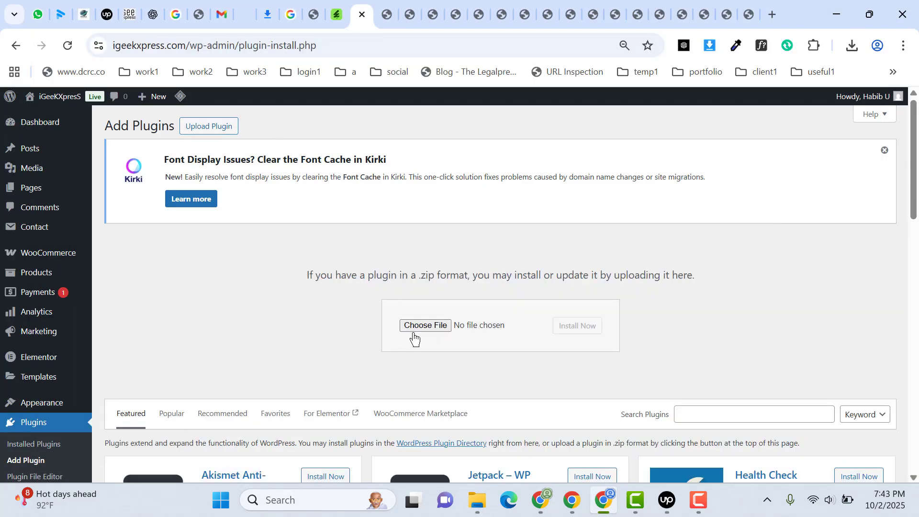
{"action": "double_click", "coordinate": [213, 218]}
{"action": "left_click", "coordinate": [580, 334]}
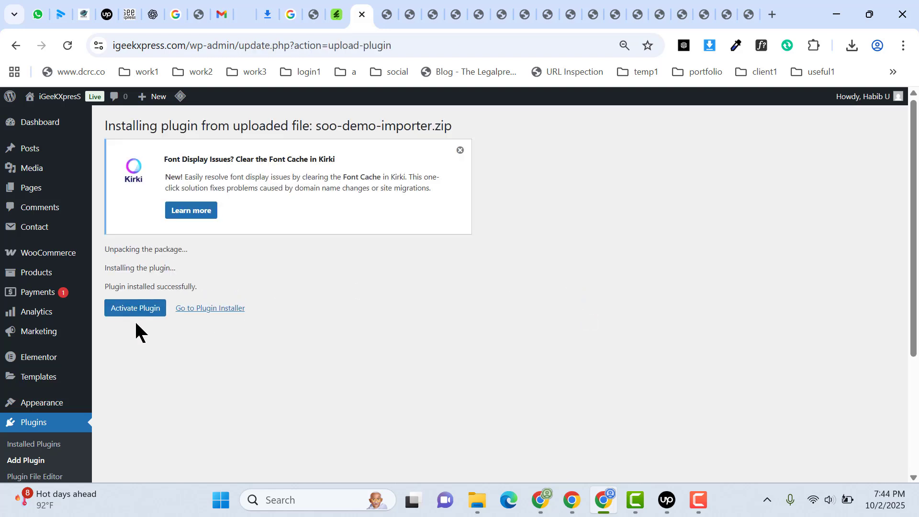
{"action": "left_click", "coordinate": [135, 309]}
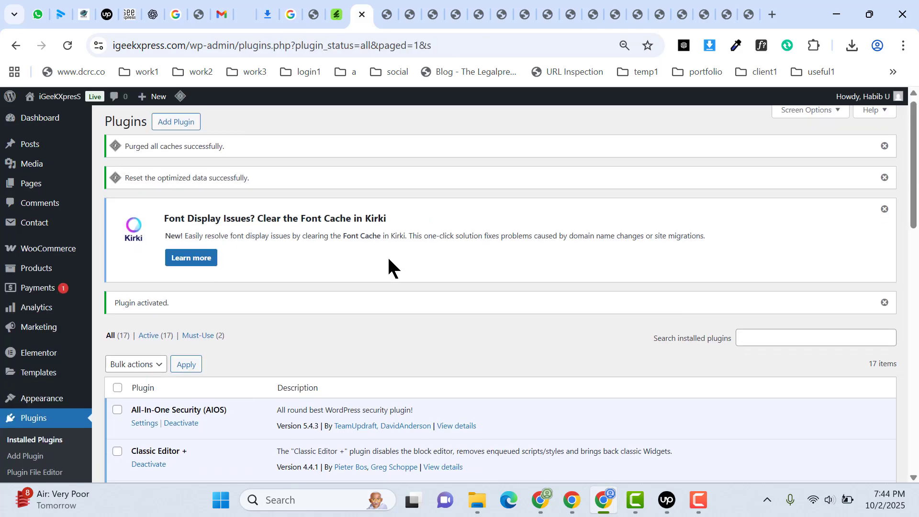
- Open the Import Demo Data page and move its browser tab to the end of the tab row
{"action": "scroll", "coordinate": [386, 261], "scroll_direction": "down", "scroll_amount": 4}
{"action": "mouse_move", "coordinate": [81, 233]}
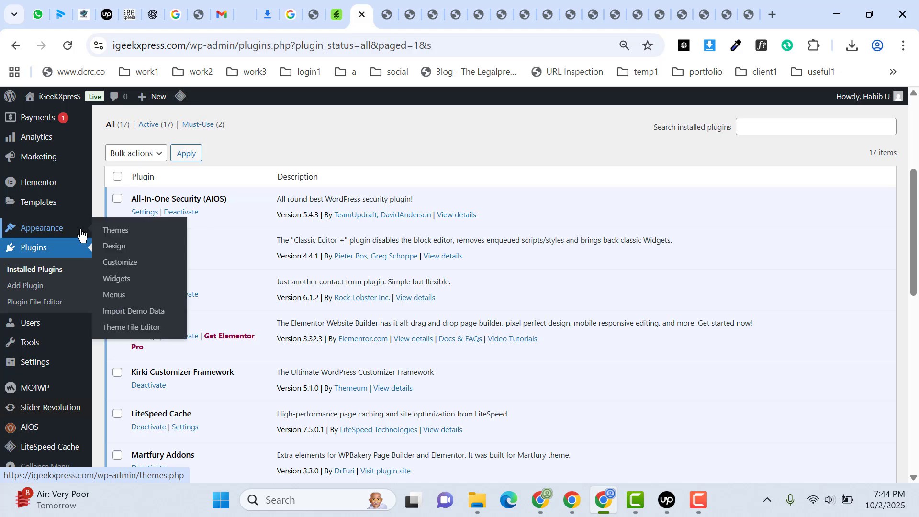
{"action": "left_click", "coordinate": [139, 313]}
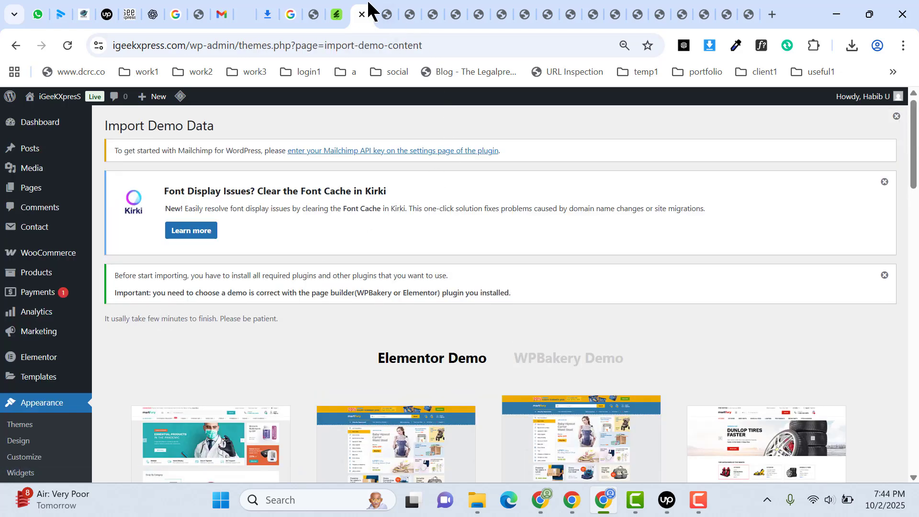
{"action": "left_click_drag", "start_coordinate": [368, 7], "coordinate": [743, 10]}
- Look through the Elementor demos and import the Elementor - Technology demo
{"action": "scroll", "coordinate": [622, 239], "scroll_direction": "down", "scroll_amount": 5}
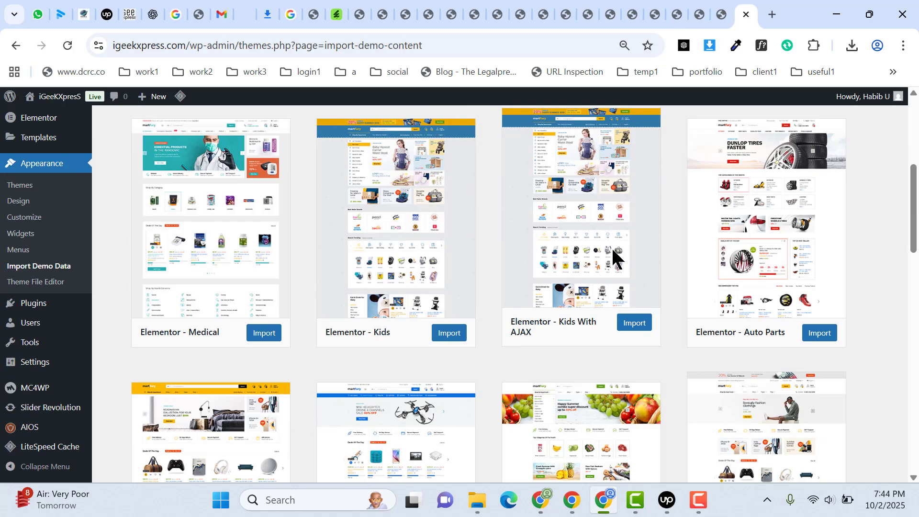
{"action": "scroll", "coordinate": [550, 230], "scroll_direction": "up", "scroll_amount": 4}
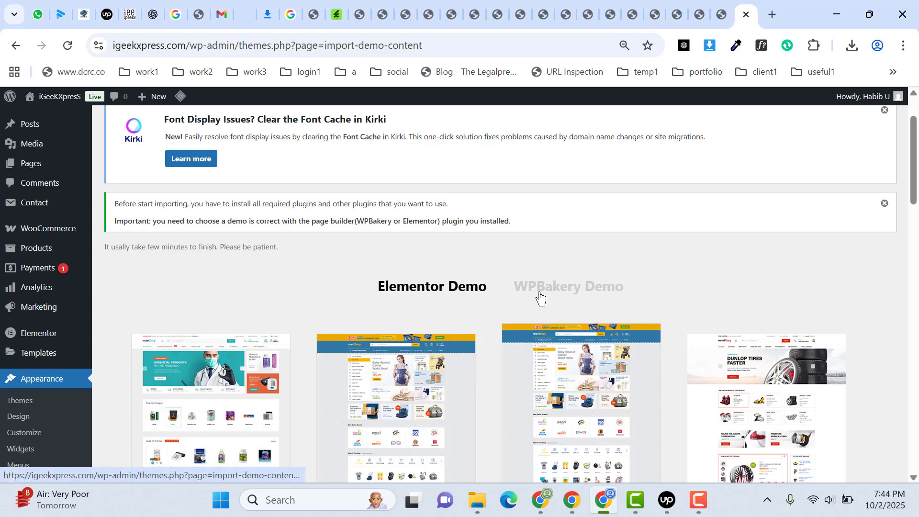
{"action": "scroll", "coordinate": [796, 253], "scroll_direction": "down", "scroll_amount": 8}
{"action": "scroll", "coordinate": [797, 254], "scroll_direction": "down", "scroll_amount": 2}
{"action": "scroll", "coordinate": [798, 254], "scroll_direction": "up", "scroll_amount": 3}
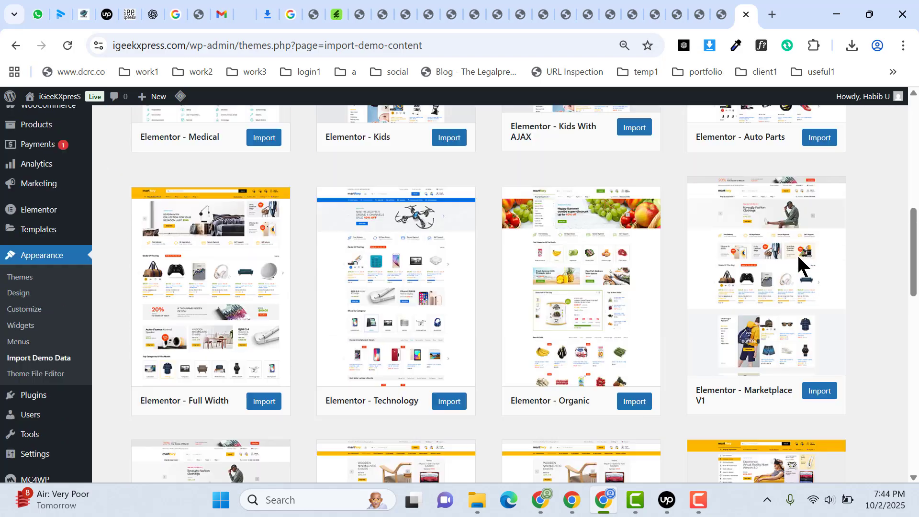
{"action": "scroll", "coordinate": [549, 350], "scroll_direction": "down", "scroll_amount": 2}
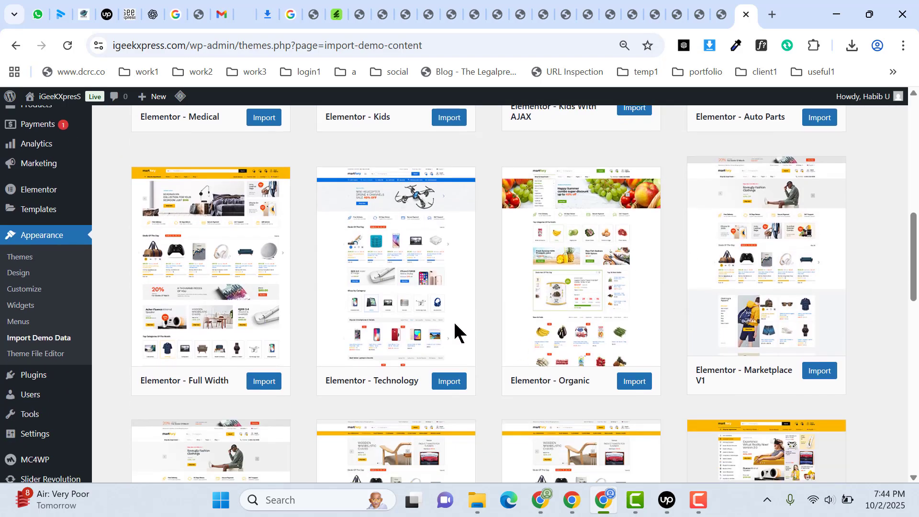
{"action": "left_click", "coordinate": [447, 383]}
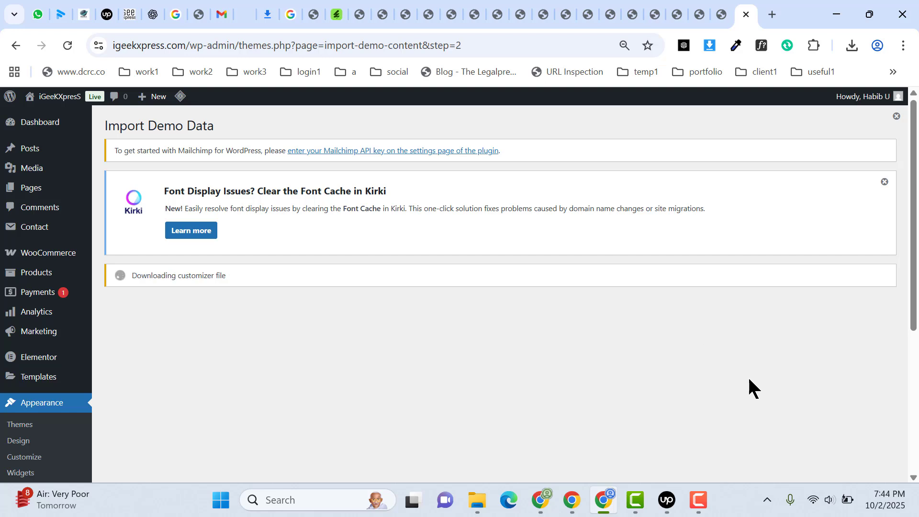
{"action": "left_click", "coordinate": [700, 497]}
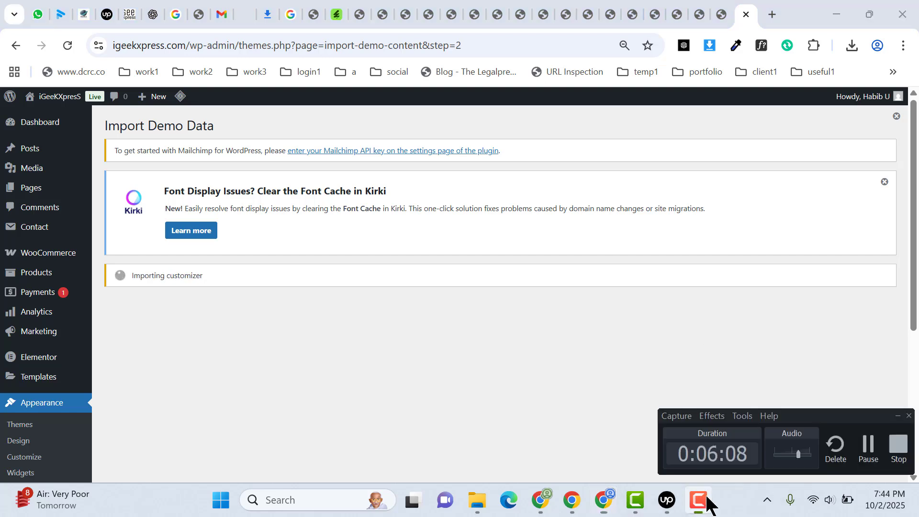
{"action": "left_click", "coordinate": [871, 450]}
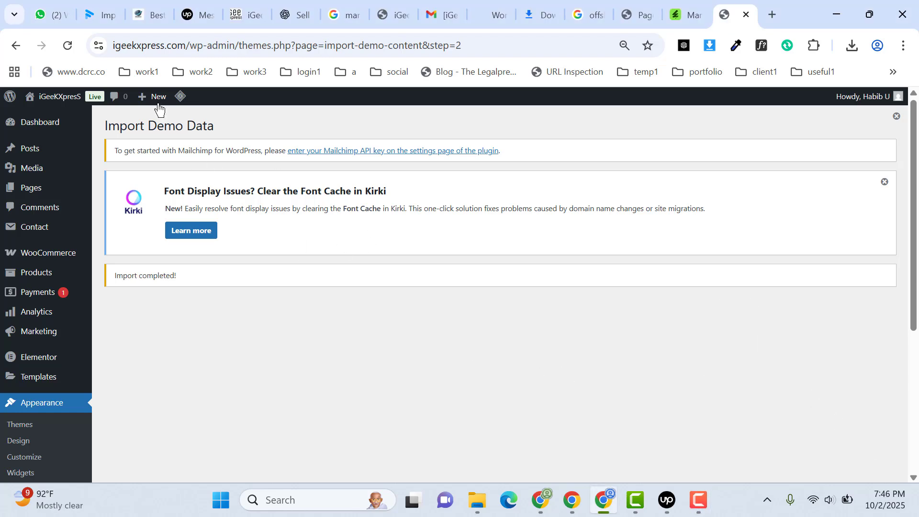
- Open the site's home page in a new browser tab, reload it and close the newsletter popup to view the imported demo
{"action": "right_click", "coordinate": [59, 98]}
{"action": "left_click", "coordinate": [100, 114]}
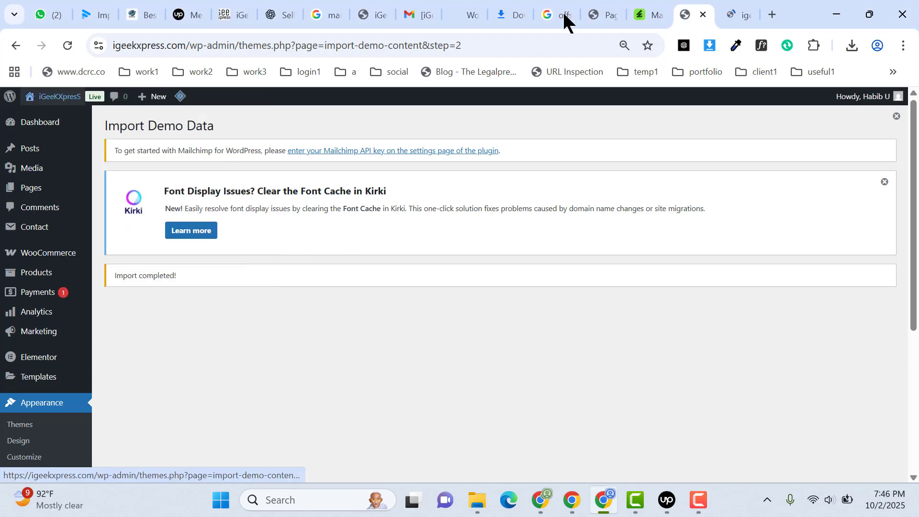
{"action": "left_click", "coordinate": [744, 10]}
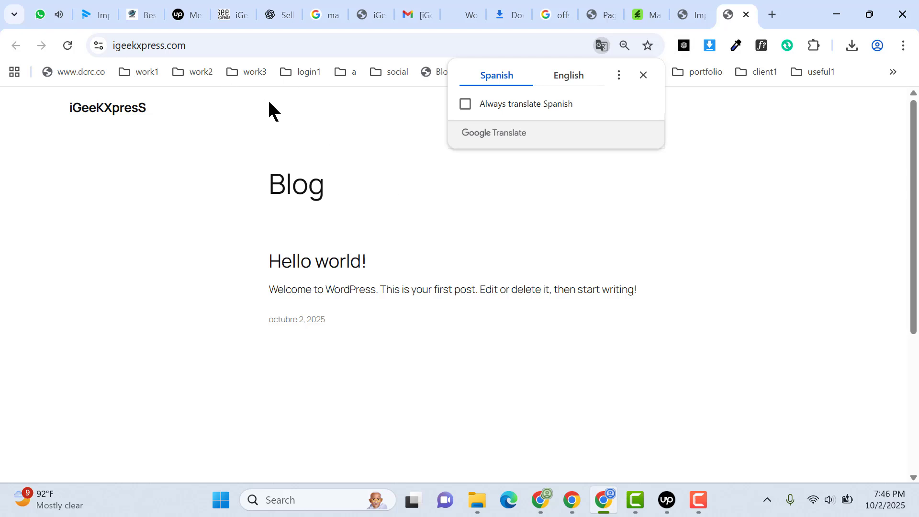
{"action": "left_click", "coordinate": [68, 44]}
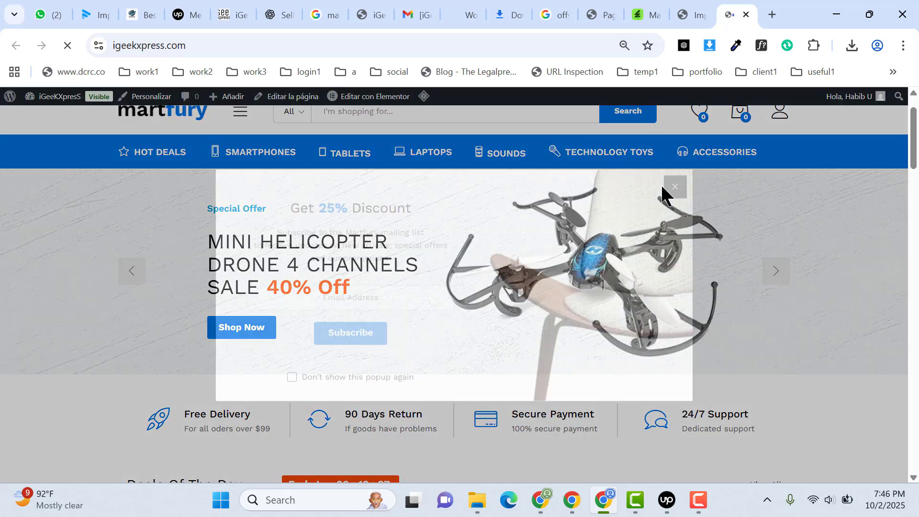
{"action": "left_click", "coordinate": [670, 193]}
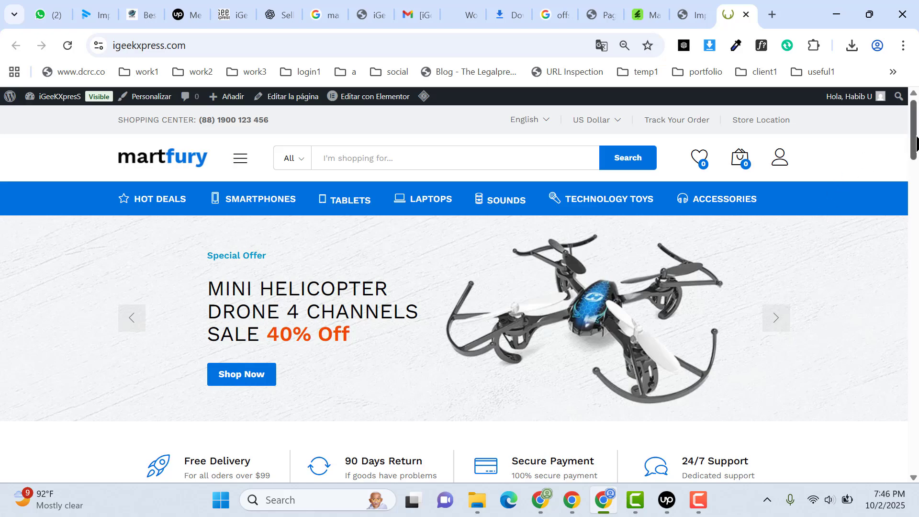
{"action": "left_click_drag", "start_coordinate": [916, 145], "coordinate": [718, 330]}
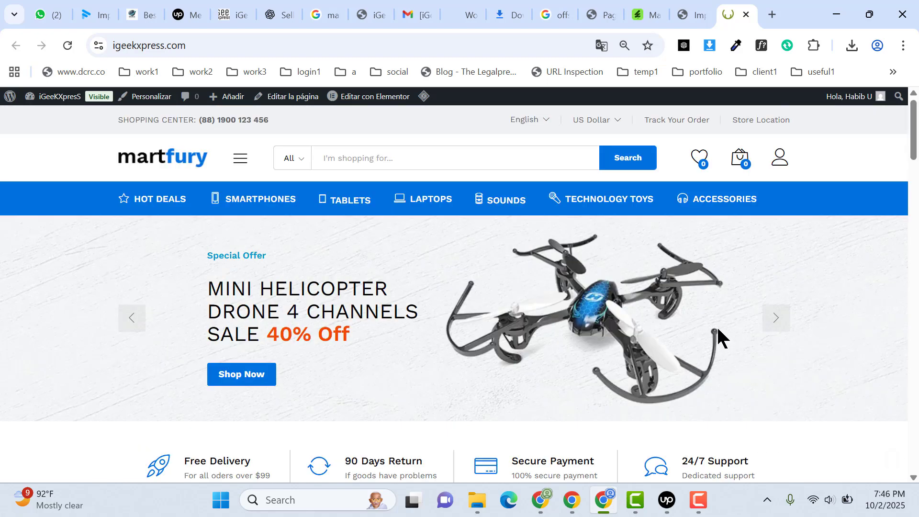